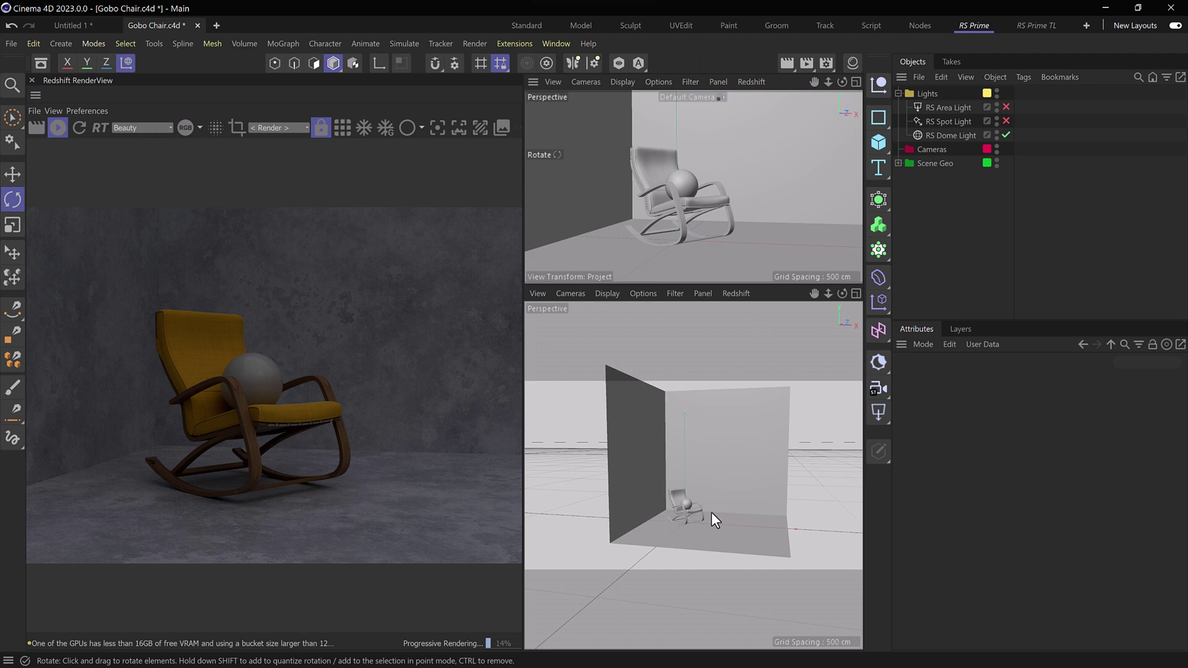
- Enable the RS Spot Light so it lights the rocking chair and shadows the wall
{"action": "left_click_drag", "start_coordinate": [691, 515], "coordinate": [686, 532], "text": "alt"}
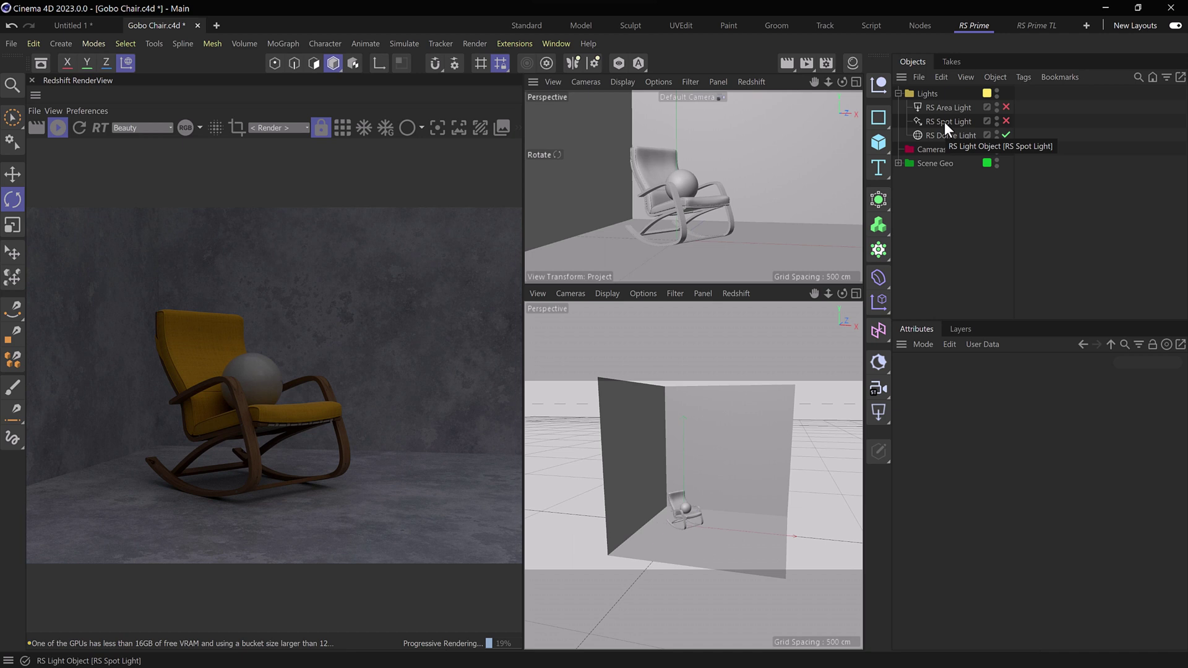
{"action": "left_click", "coordinate": [955, 120]}
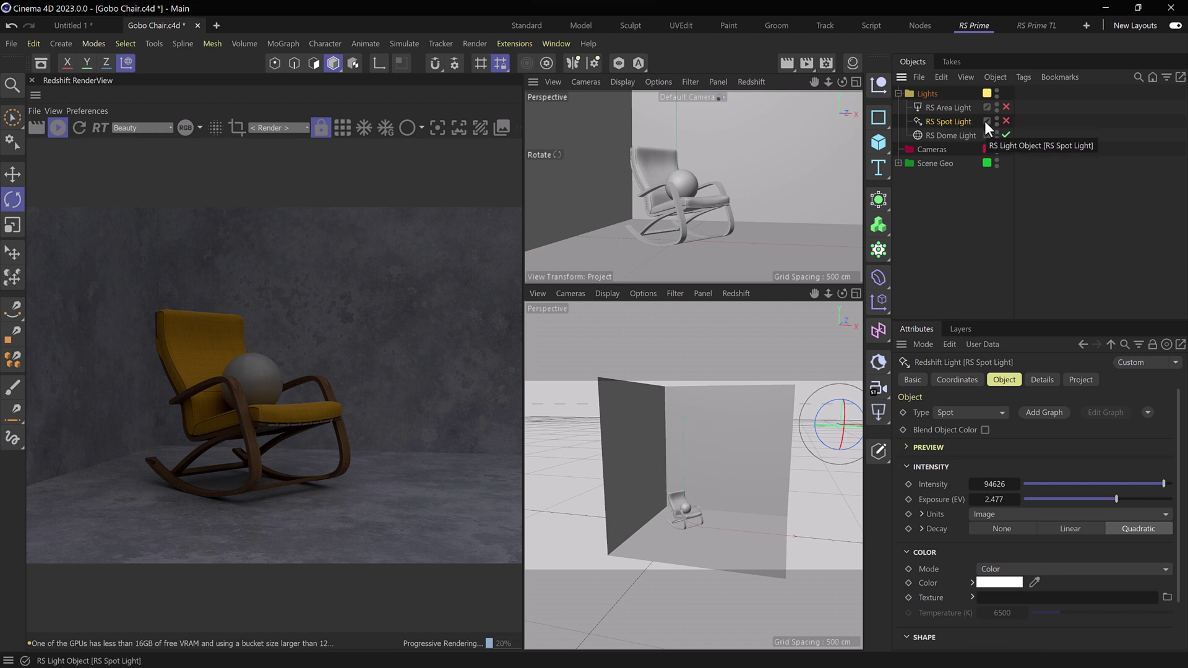
{"action": "left_click", "coordinate": [1007, 120]}
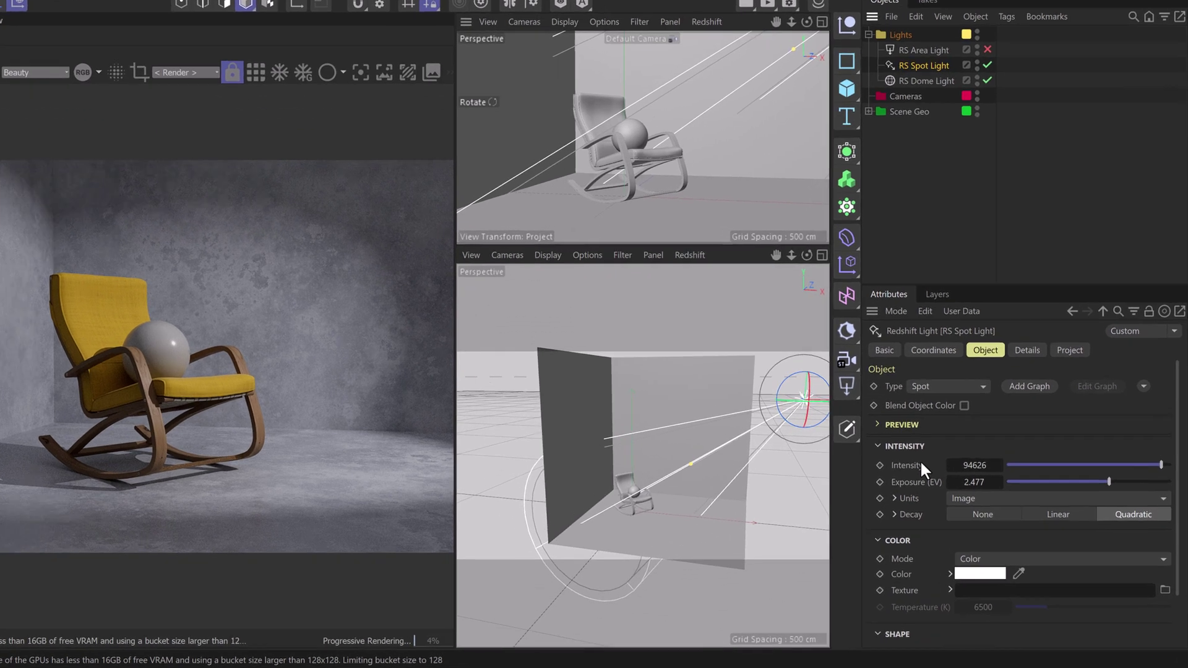
{"action": "scroll", "coordinate": [962, 480], "scroll_direction": "down", "scroll_amount": 2}
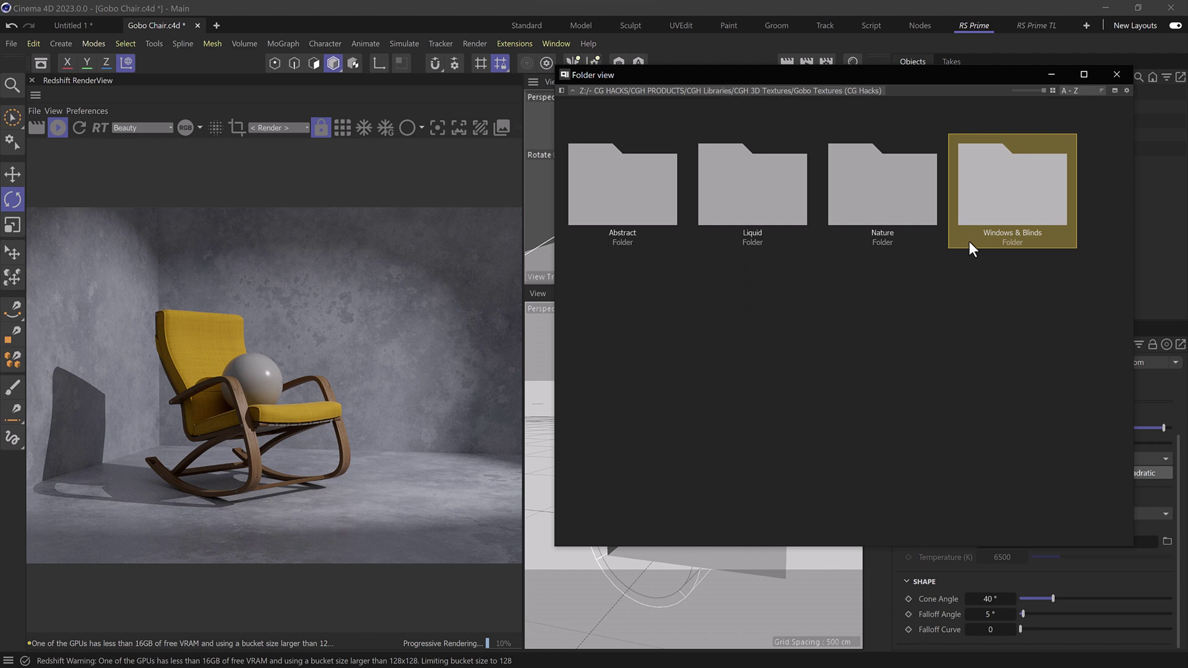
- Drag Gobo Windows (CGHacks)-16.jpg from the Windows & Blinds folder into the spot light's Texture
{"action": "double_click", "coordinate": [989, 212]}
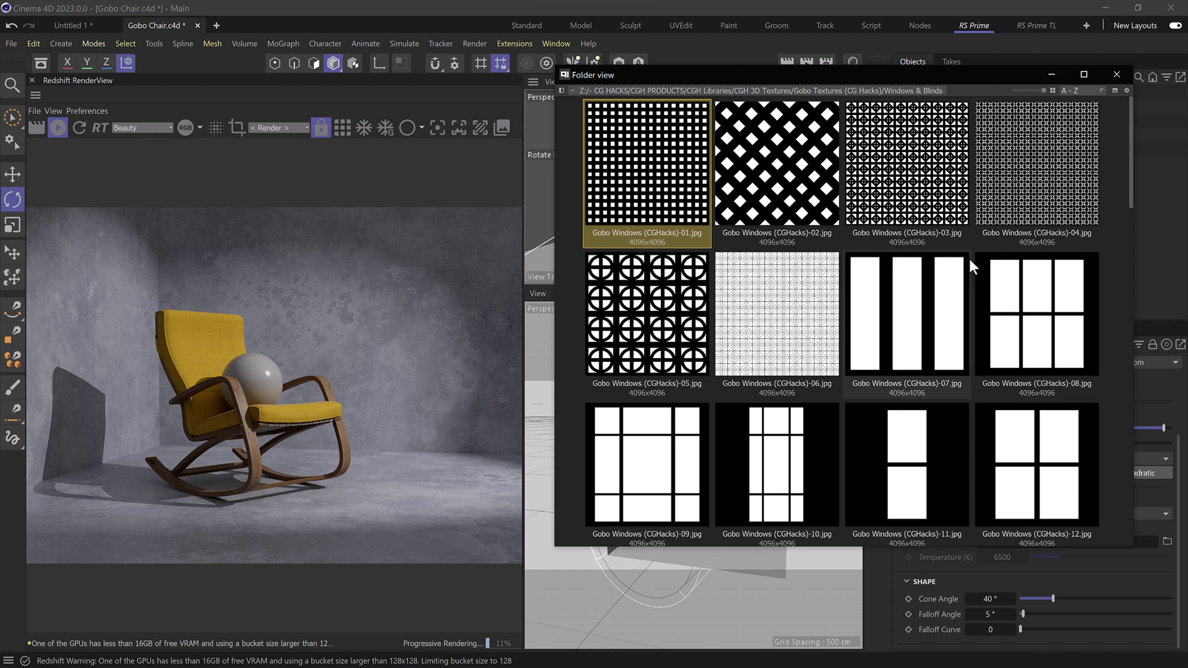
{"action": "scroll", "coordinate": [969, 259], "scroll_direction": "down", "scroll_amount": 2}
{"action": "scroll", "coordinate": [968, 259], "scroll_direction": "down", "scroll_amount": 2}
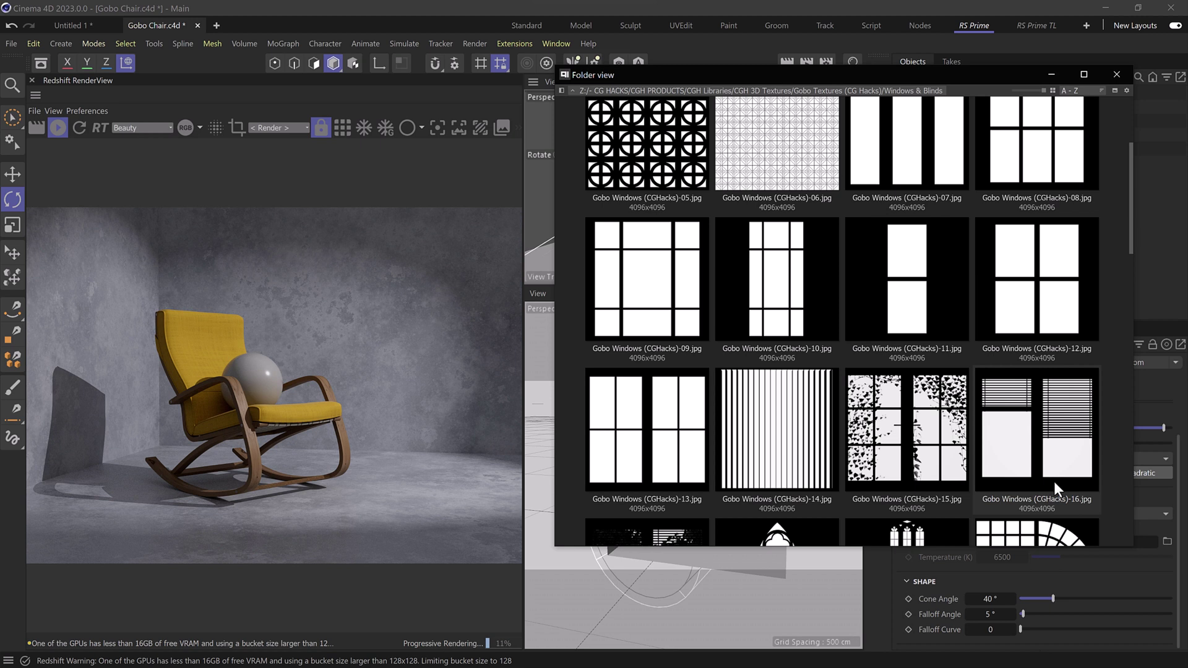
{"action": "left_click", "coordinate": [1037, 418]}
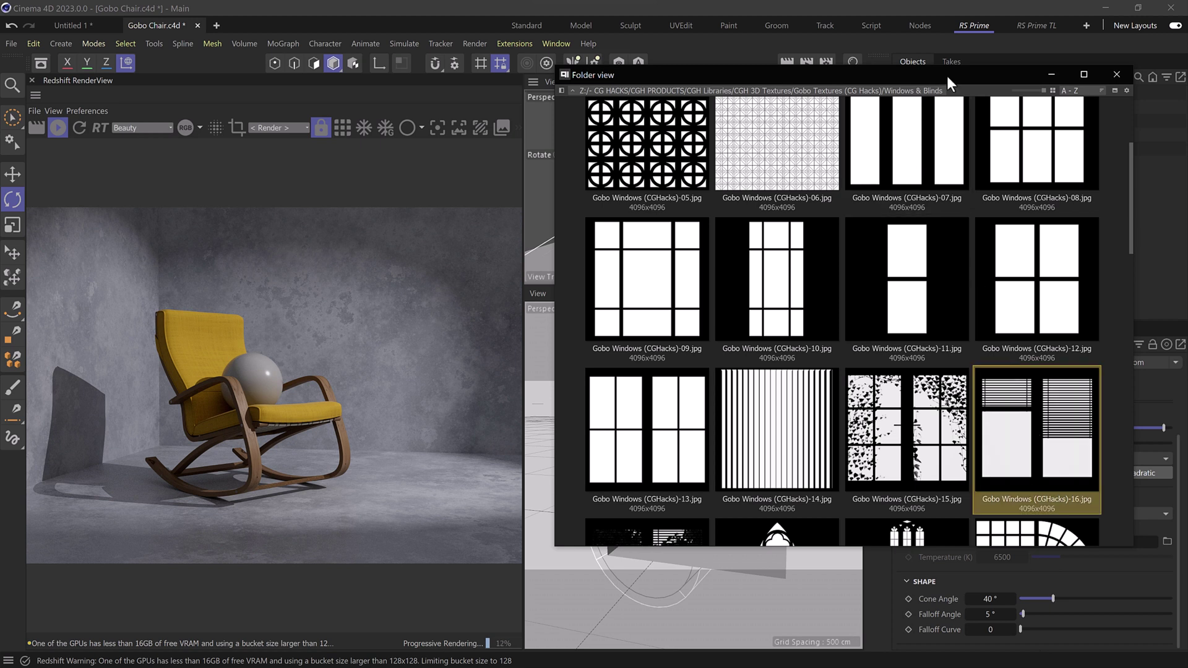
{"action": "left_click_drag", "start_coordinate": [947, 75], "coordinate": [795, 97]}
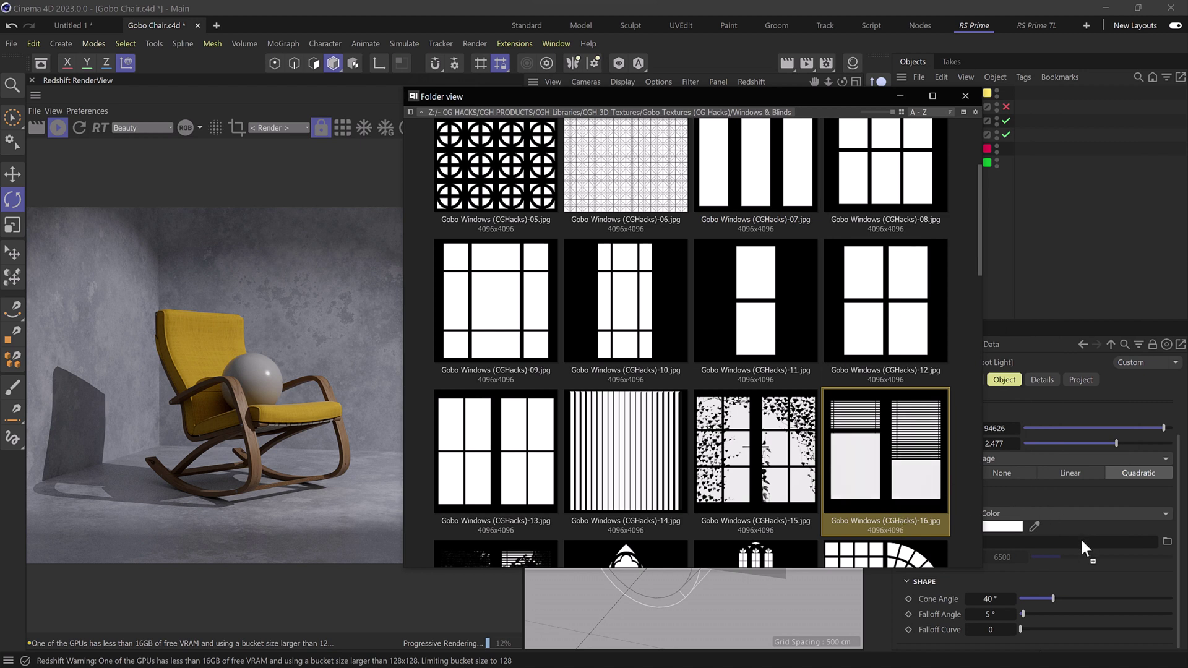
{"action": "left_click_drag", "start_coordinate": [1065, 534], "coordinate": [1065, 537]}
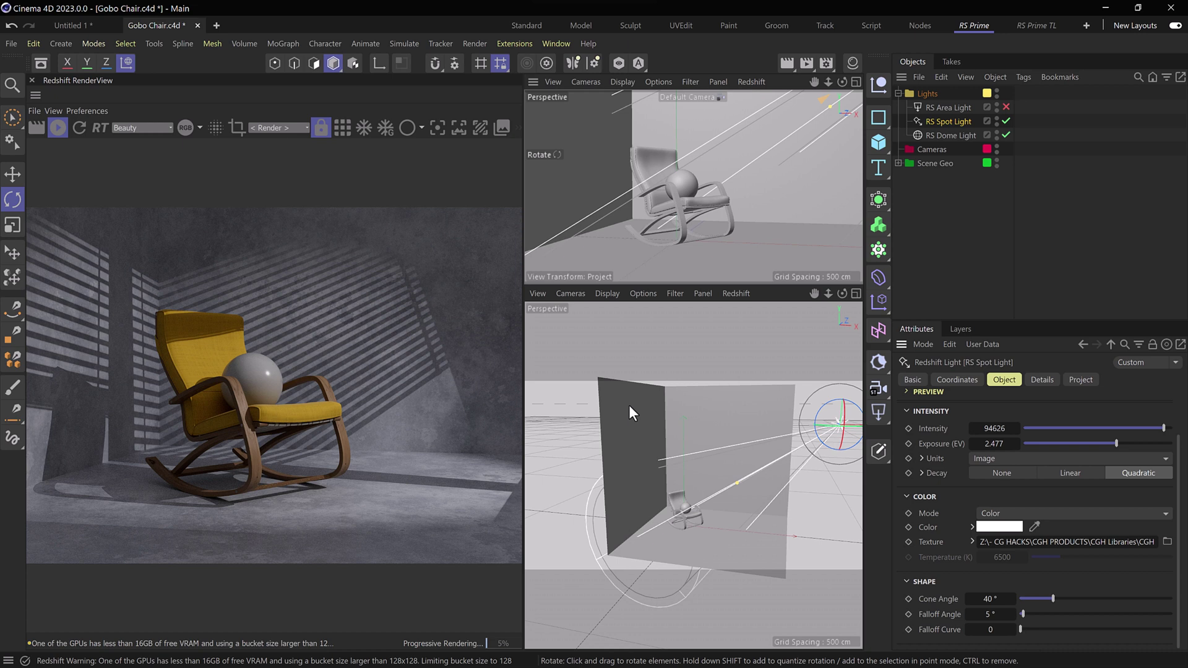
- Disable RS Spot Light in viewport and render, then enable and select RS Area Light
{"action": "left_click", "coordinate": [1005, 121]}
{"action": "left_click", "coordinate": [1007, 109]}
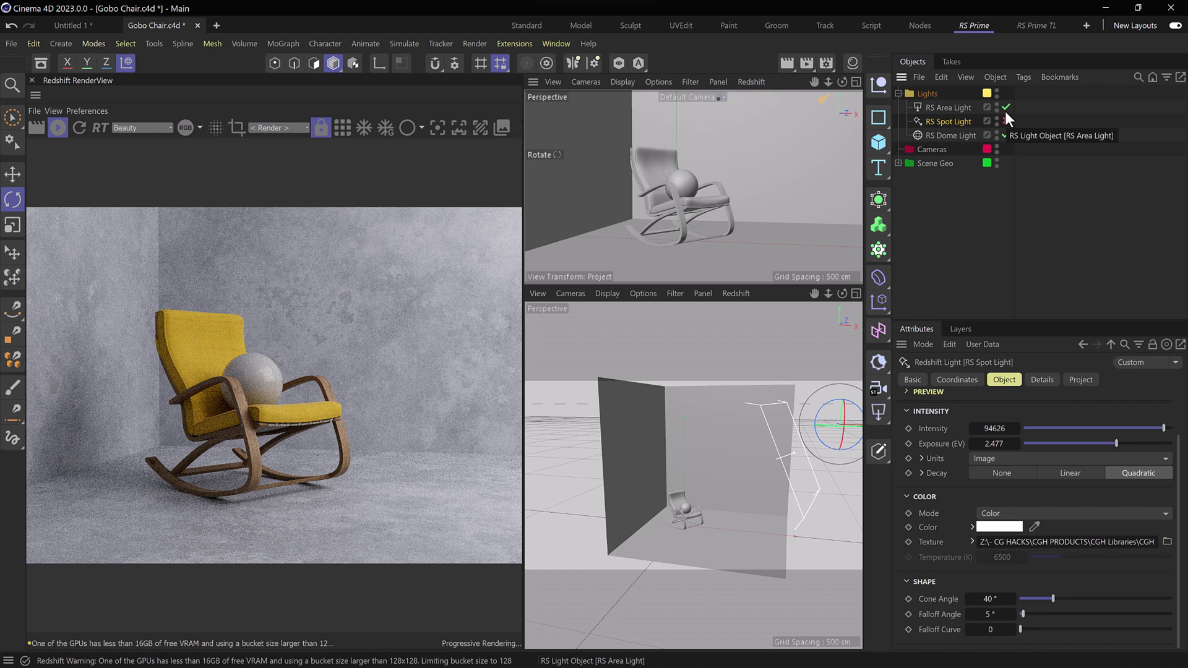
{"action": "left_click", "coordinate": [1005, 120]}
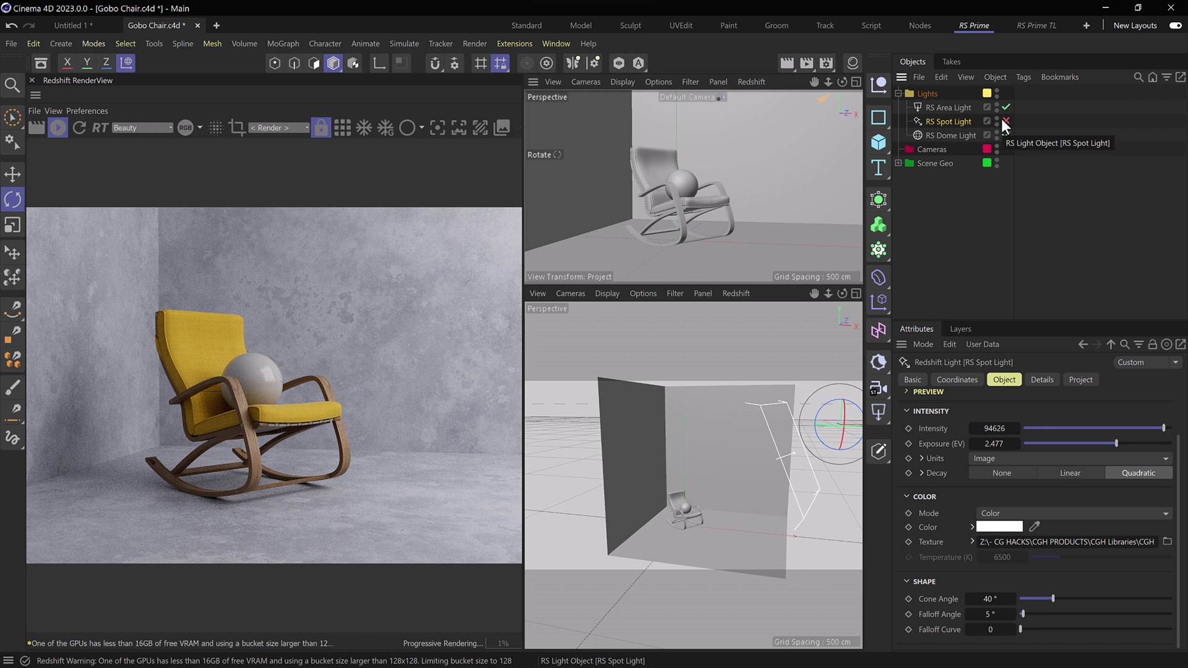
{"action": "left_click", "coordinate": [948, 106]}
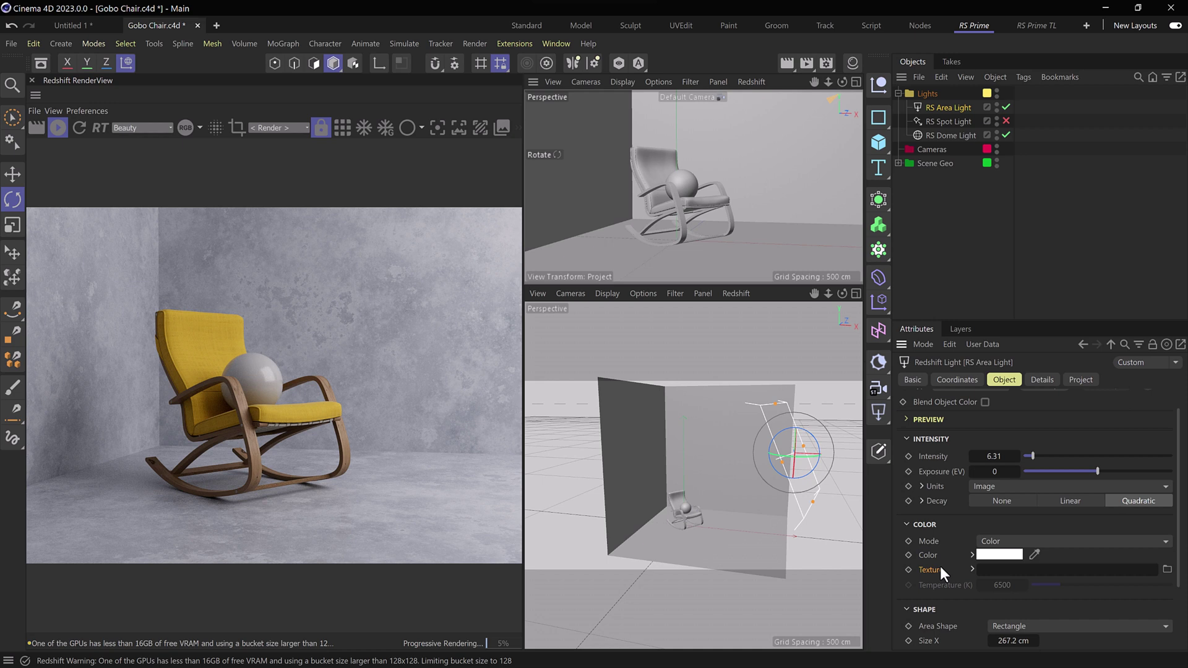
- Copy the spot light's Gobo Windows 16 texture path into the area light's Texture field
{"action": "left_click", "coordinate": [947, 121]}
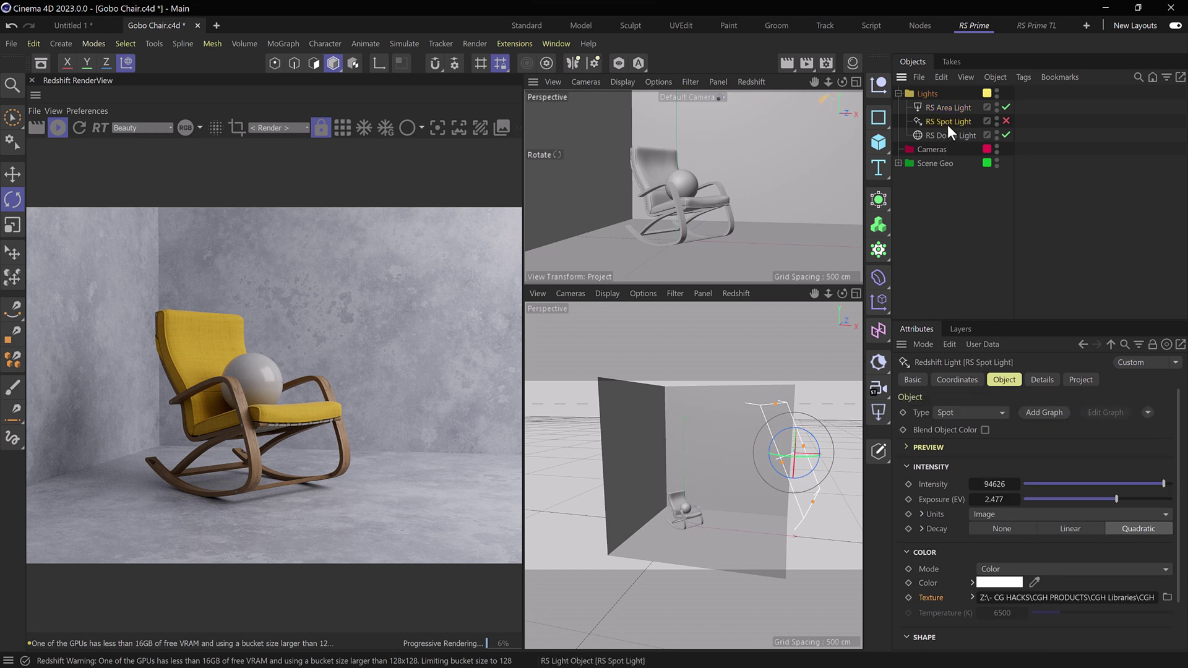
{"action": "double_click", "coordinate": [1049, 597]}
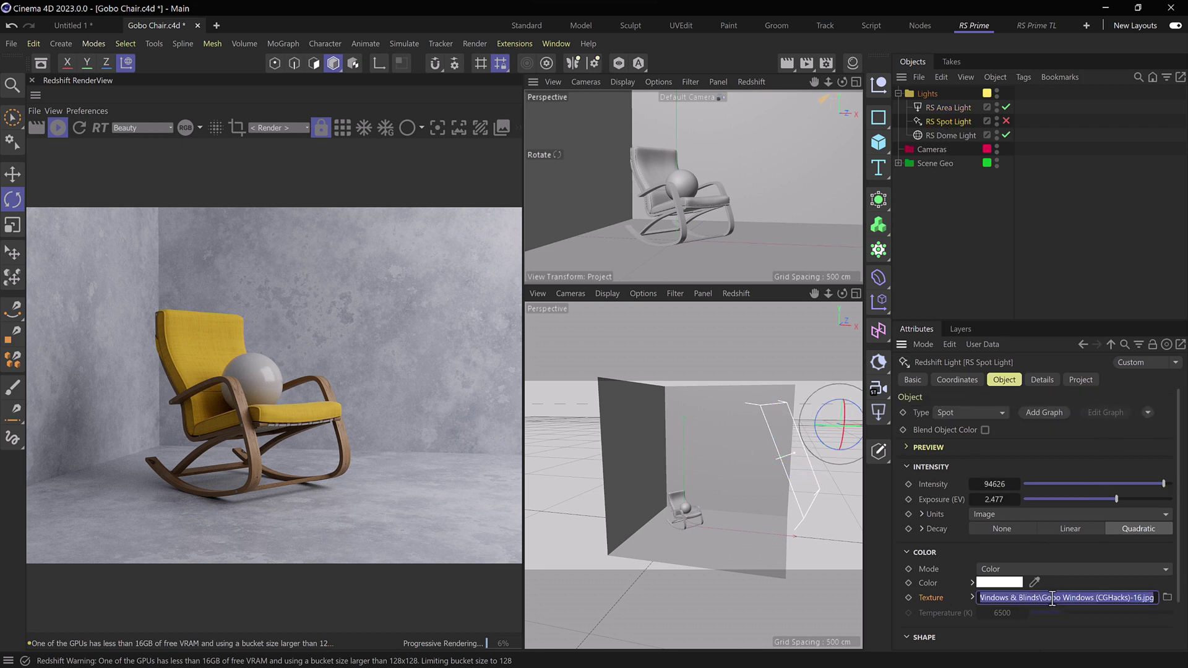
{"action": "left_click", "coordinate": [948, 108]}
{"action": "left_click", "coordinate": [1012, 597]}
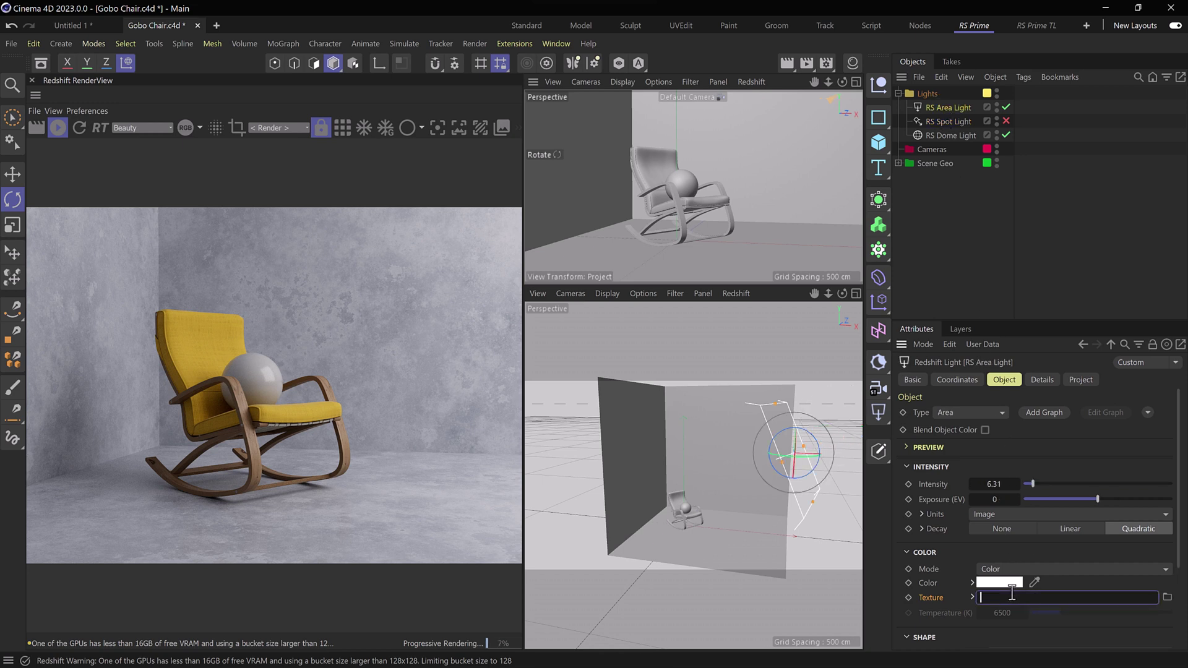
{"action": "key", "text": "ctrl+v"}
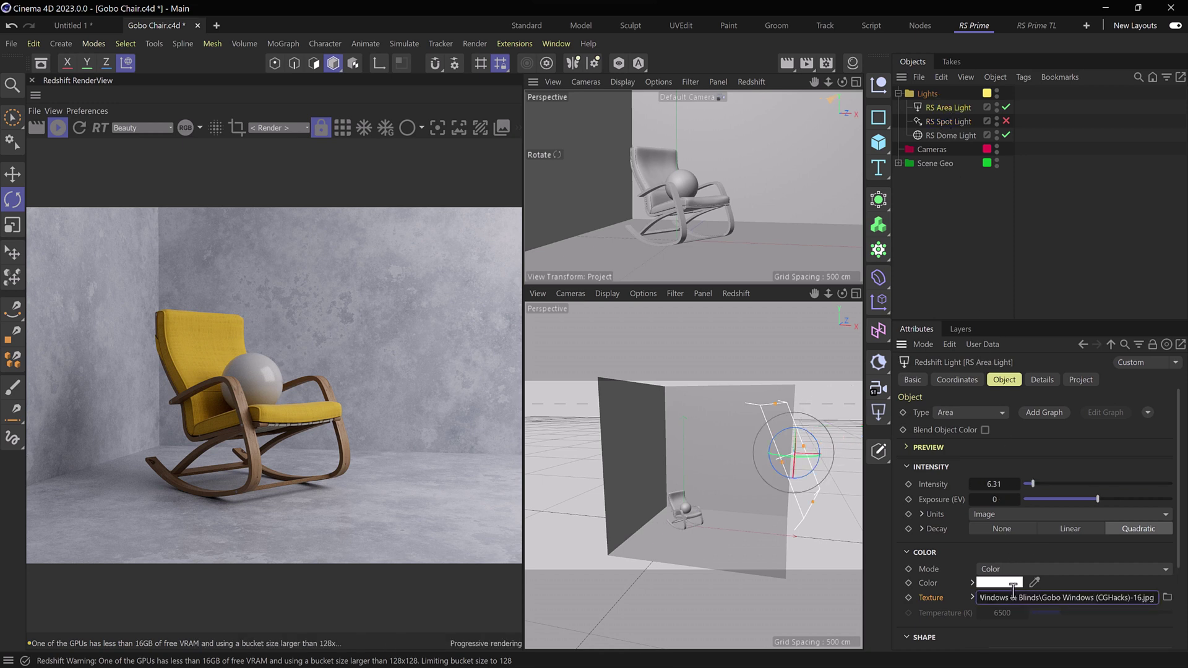
{"action": "key", "text": "Return"}
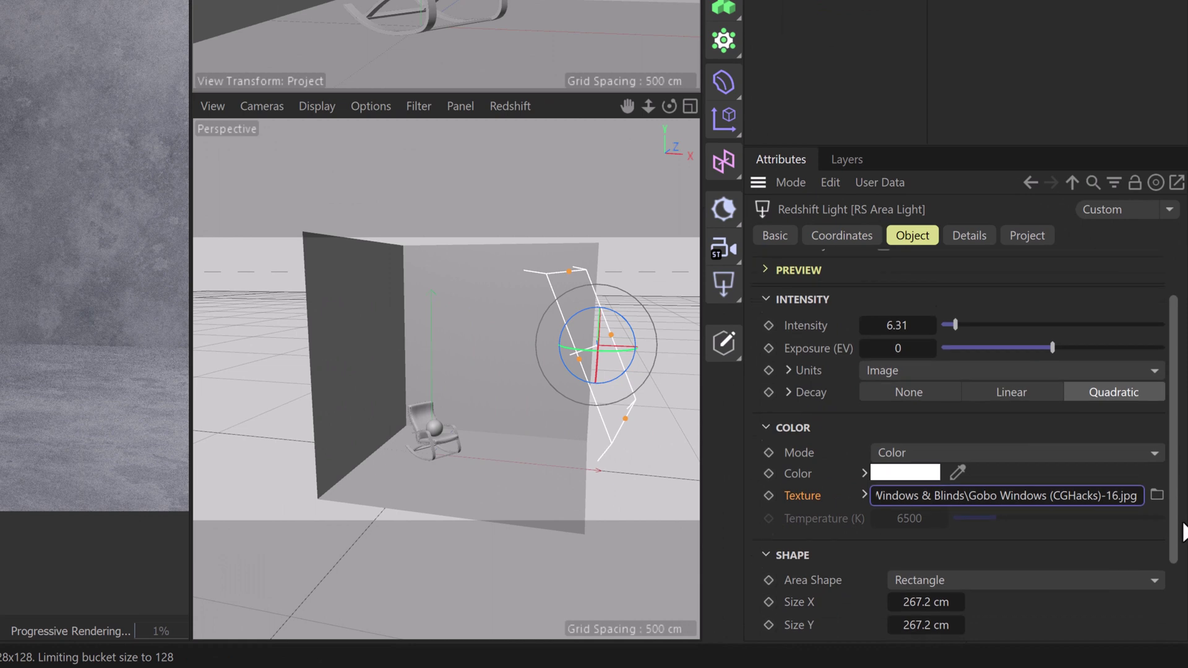
{"action": "scroll", "coordinate": [1184, 536], "scroll_direction": "down", "scroll_amount": 3}
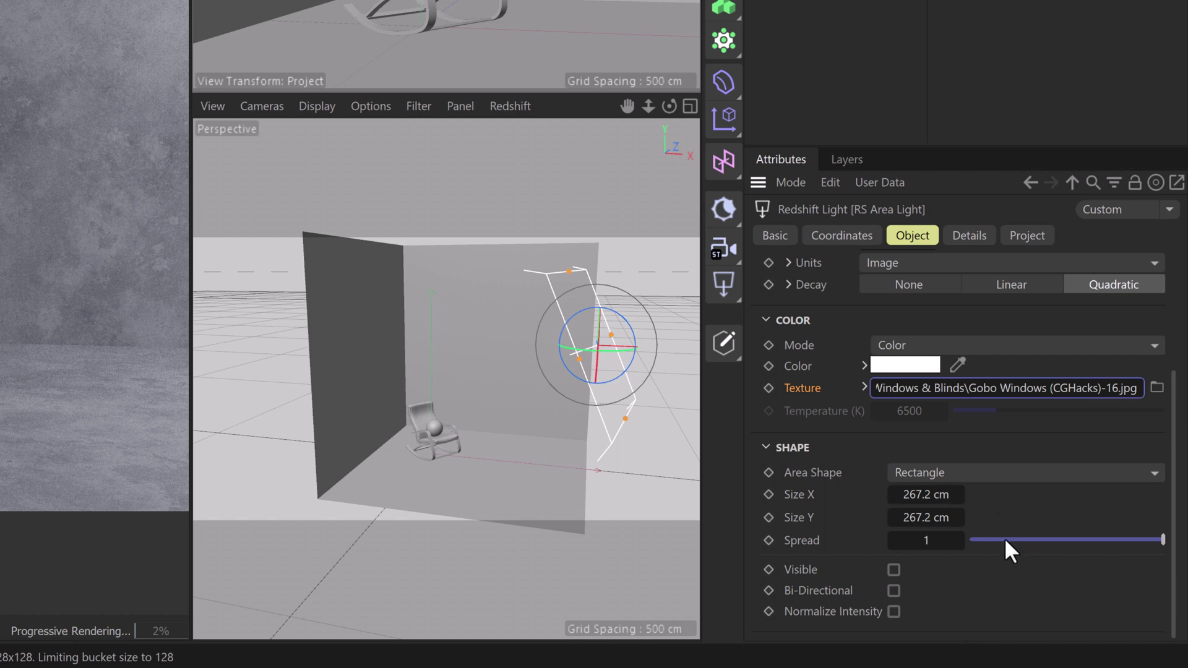
- Drag the area light's Shape > Spread slider down to 0
{"action": "left_click_drag", "start_coordinate": [1003, 540], "coordinate": [965, 538]}
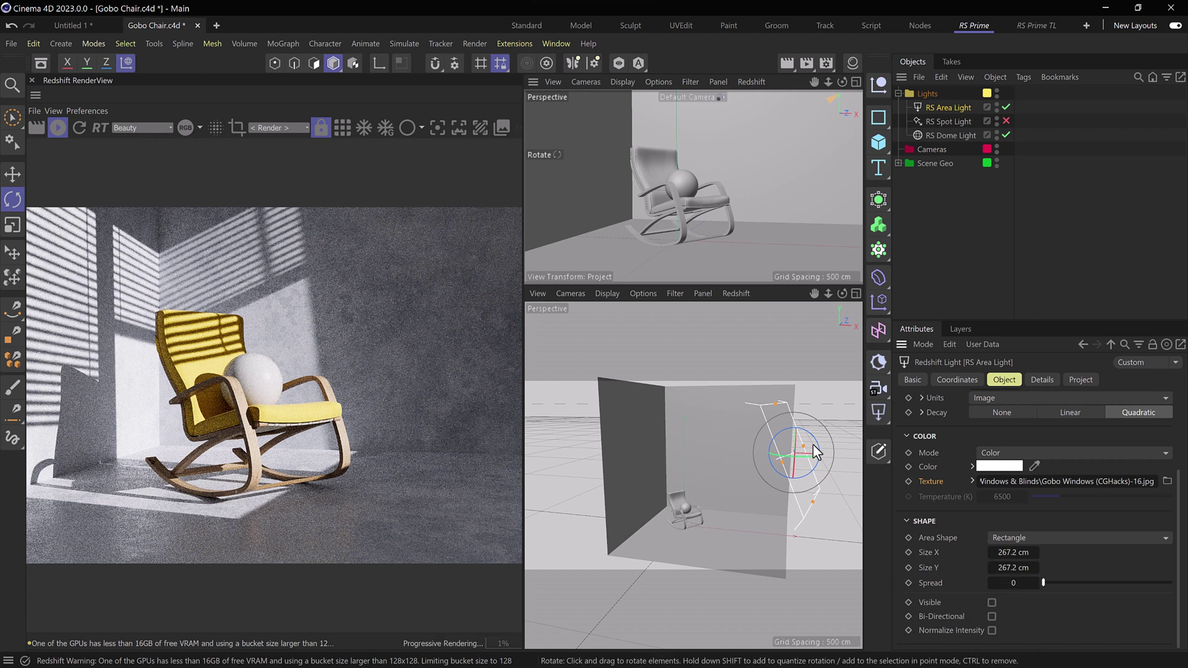
- Rotate the area light about 13.8° in world coordinates to reposition the blind stripes
{"action": "mouse_move", "coordinate": [794, 459]}
{"action": "left_mouse_down", "text": "alt"}
{"action": "mouse_move", "coordinate": [766, 454]}
{"action": "mouse_move", "coordinate": [709, 470]}
{"action": "left_mouse_up", "text": "alt"}
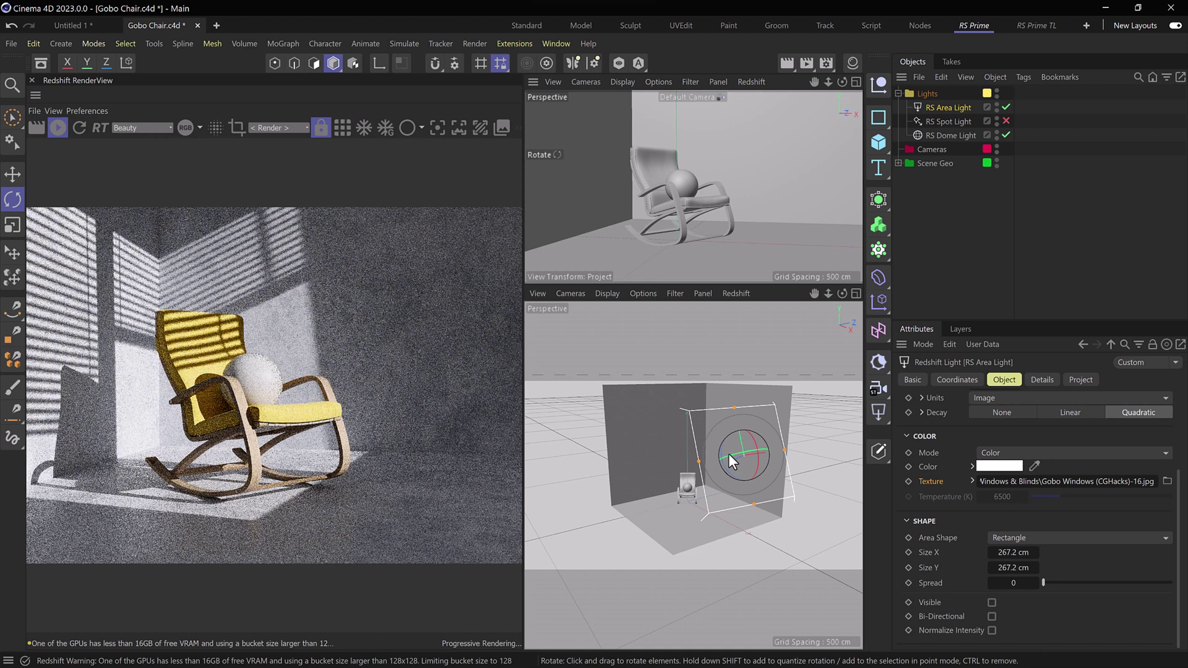
{"action": "key", "text": "w"}
{"action": "left_click_drag", "start_coordinate": [741, 461], "coordinate": [732, 464]}
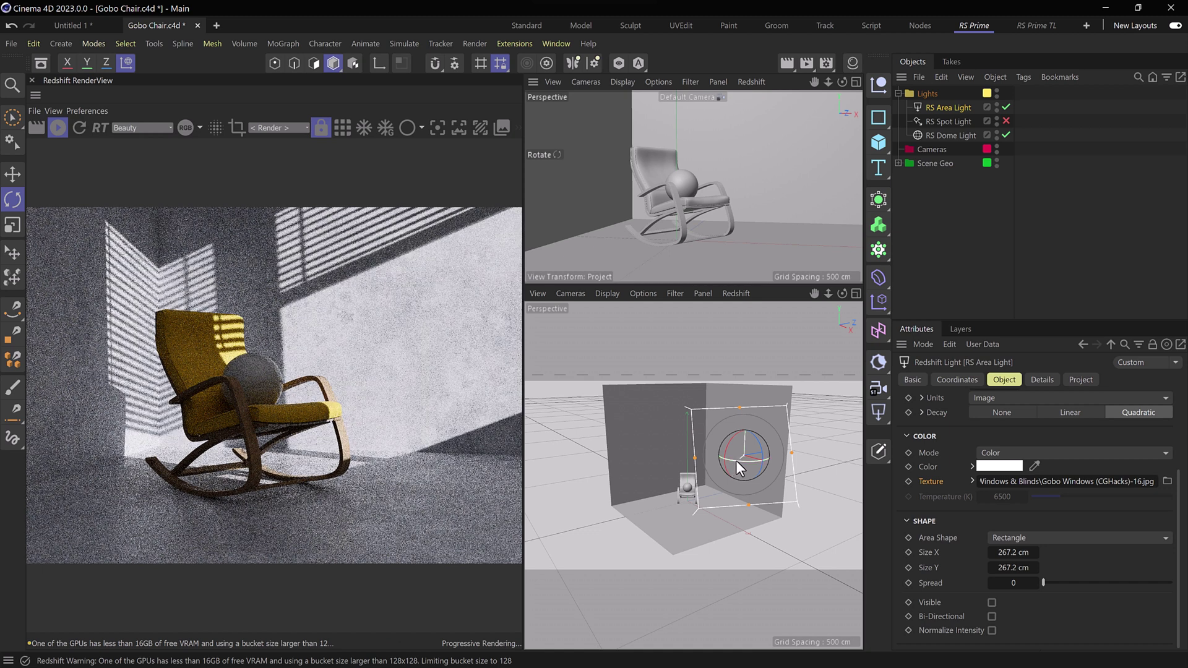
{"action": "left_click_drag", "start_coordinate": [736, 460], "coordinate": [743, 461]}
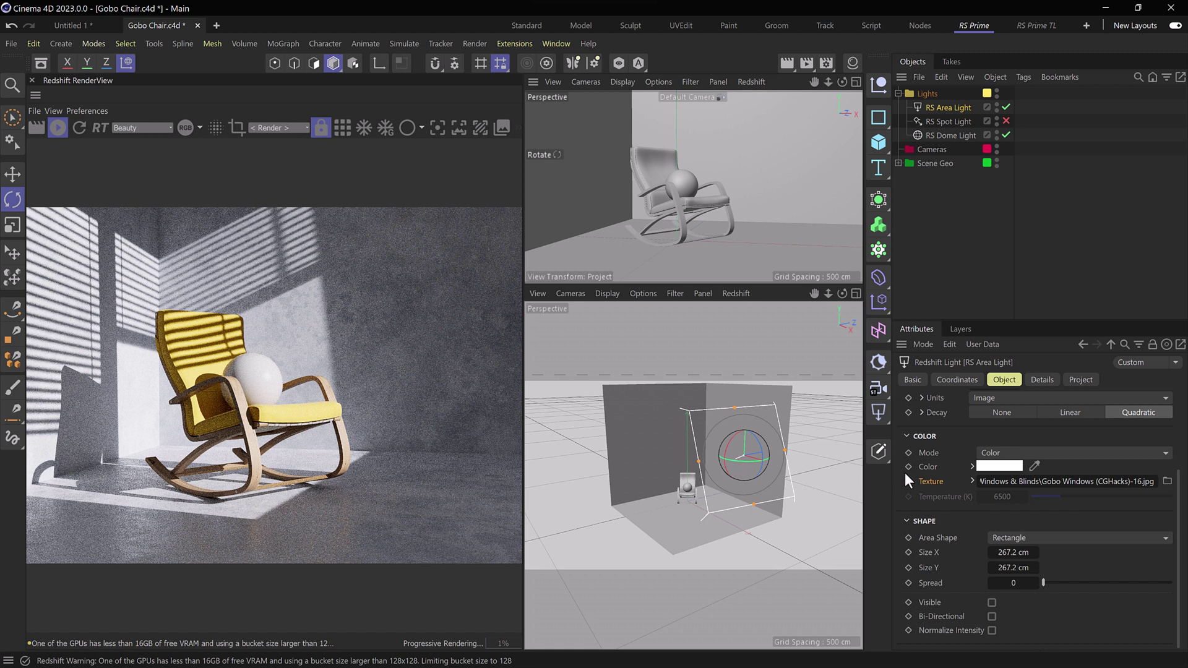
- Switch the area light to Color and Temperature mode with a 5200 K temperature
{"action": "left_click", "coordinate": [1003, 453]}
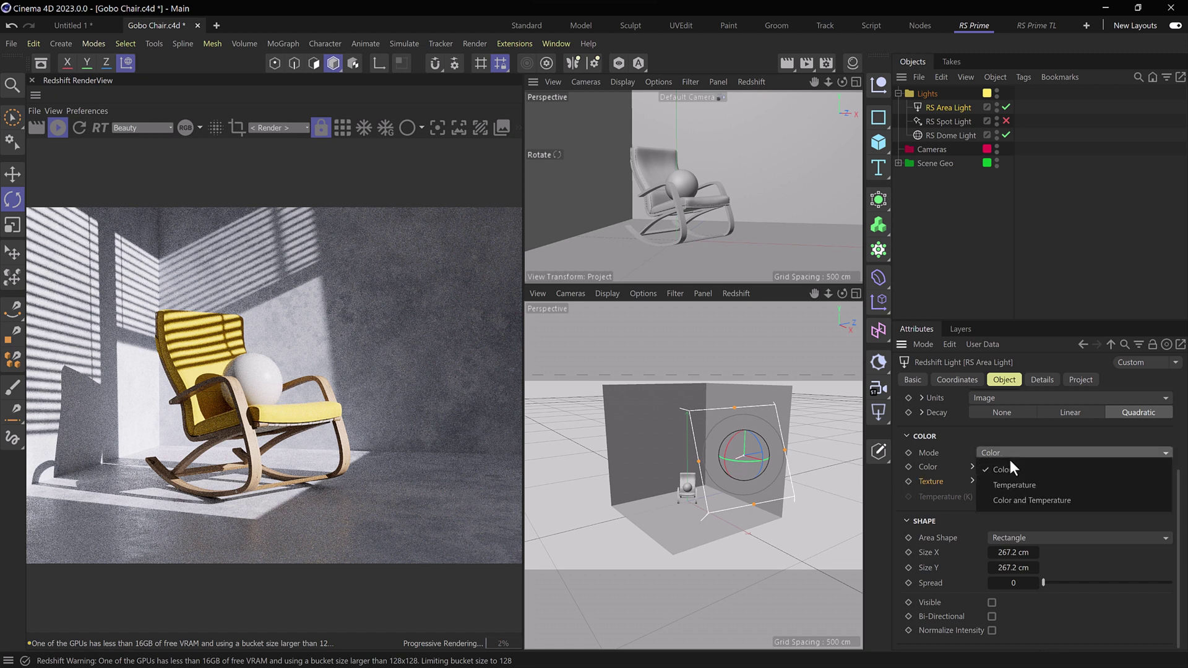
{"action": "left_click", "coordinate": [1017, 496]}
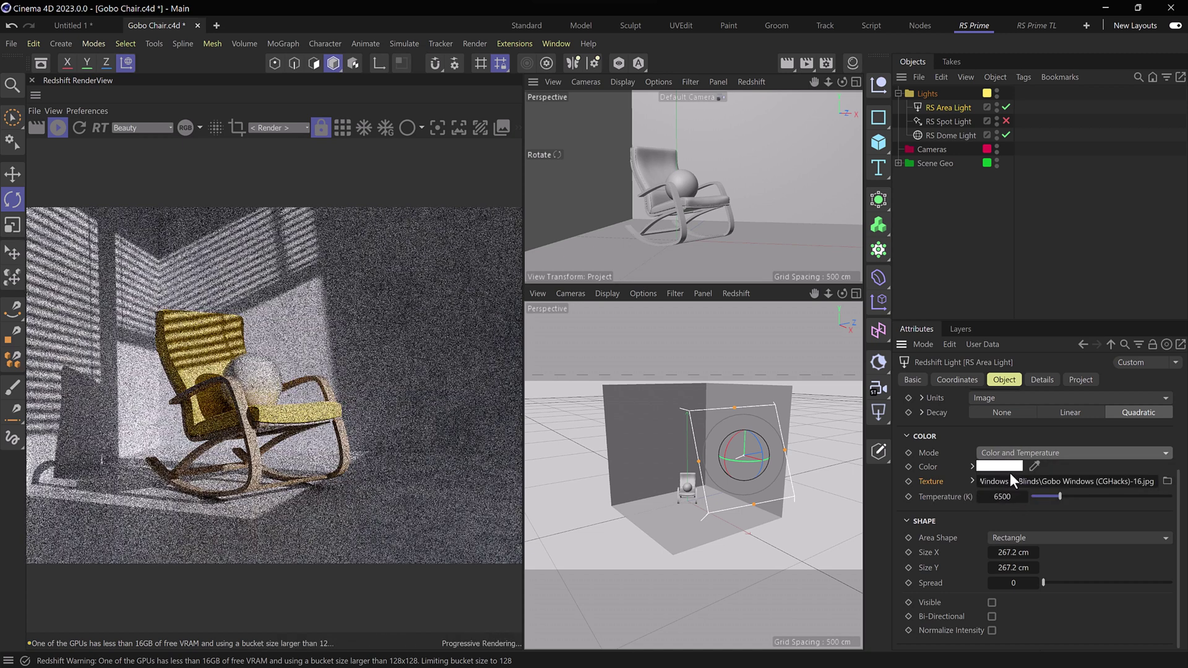
{"action": "double_click", "coordinate": [1002, 496]}
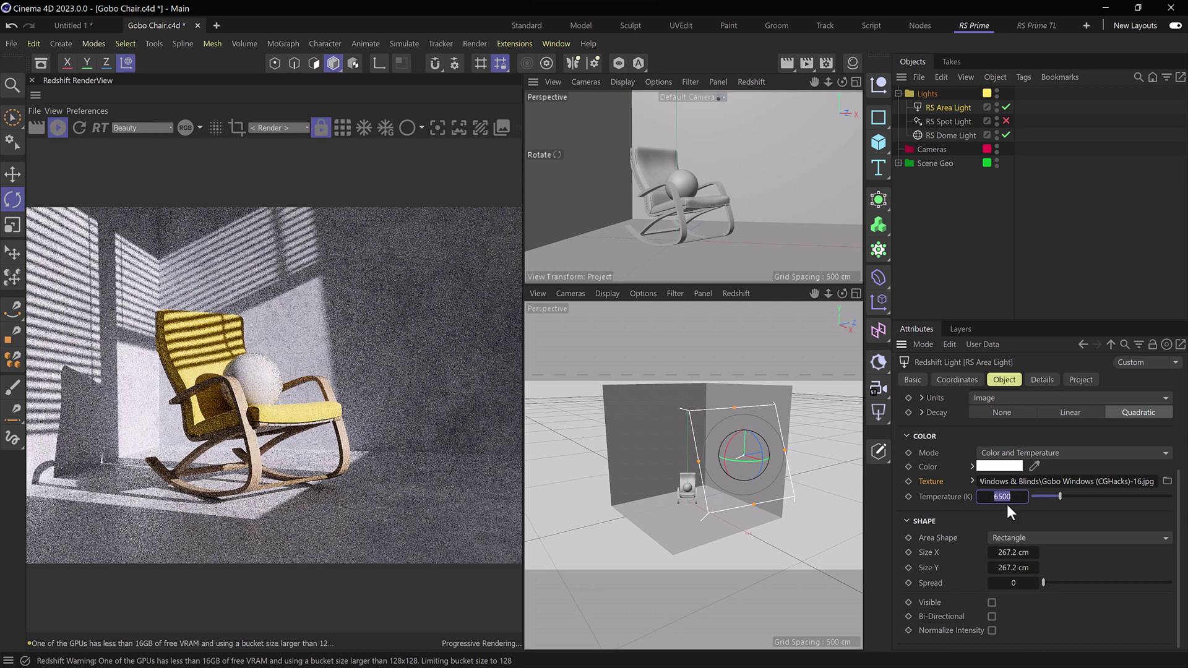
{"action": "left_click", "coordinate": [1038, 495]}
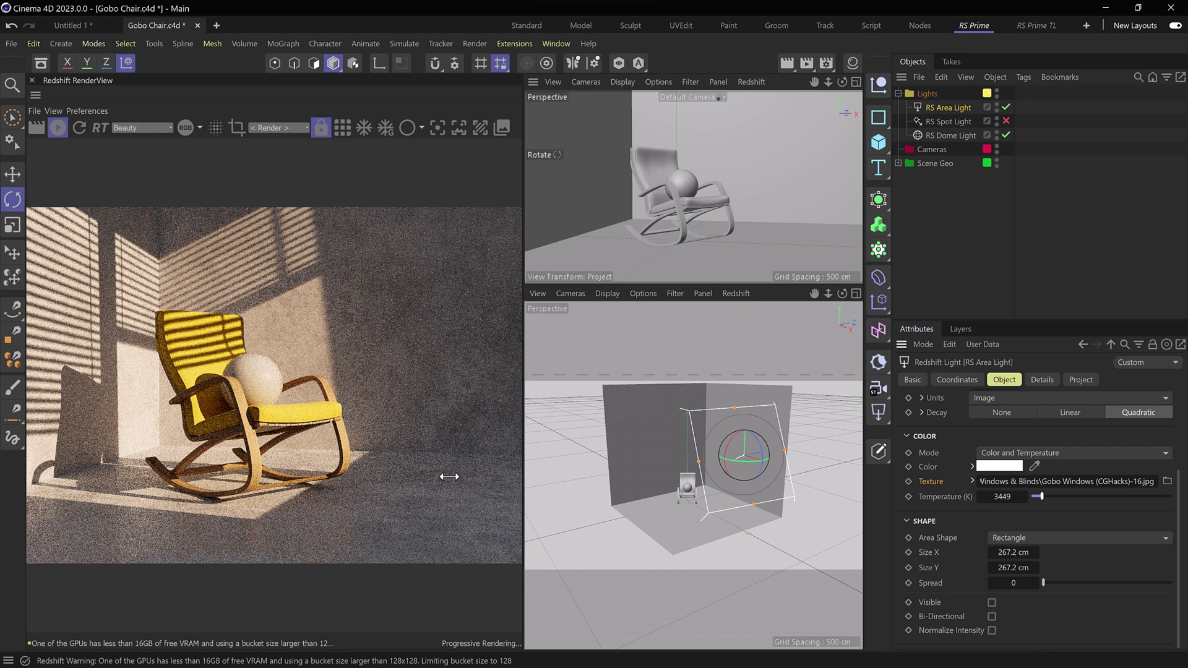
{"action": "left_click_drag", "start_coordinate": [1022, 497], "coordinate": [1007, 497]}
{"action": "type", "text": "5200"}
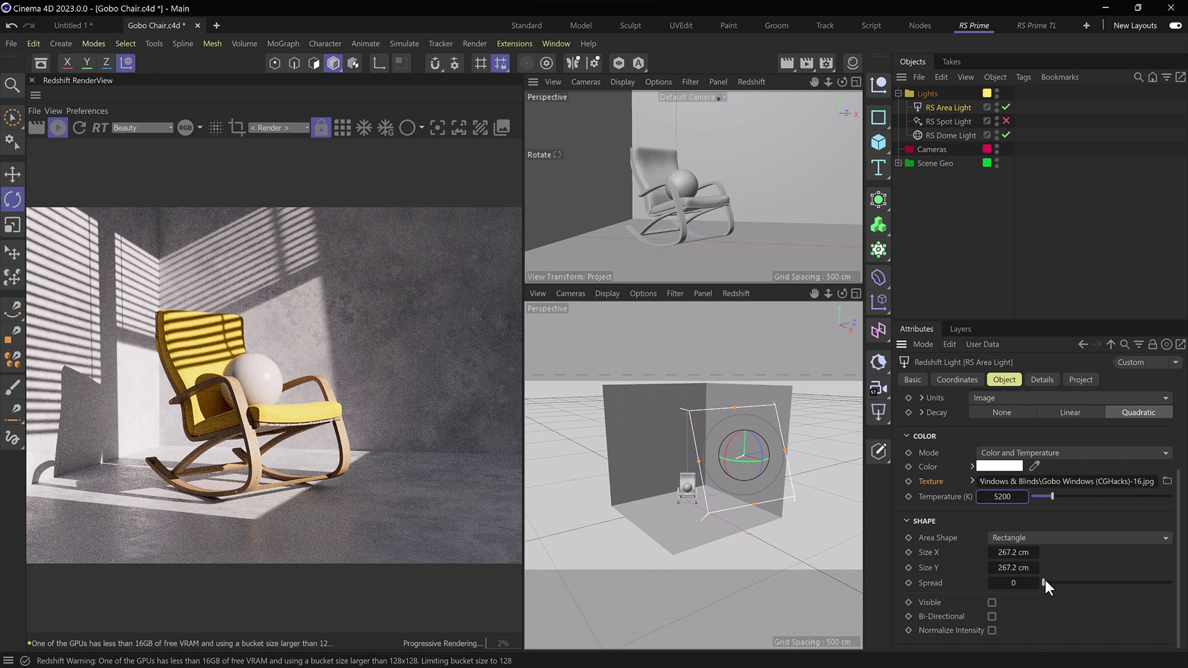
- Set Spread to 0, make the area light a Disc and shrink it to about 144 cm
{"action": "left_click_drag", "start_coordinate": [1043, 583], "coordinate": [1046, 583]}
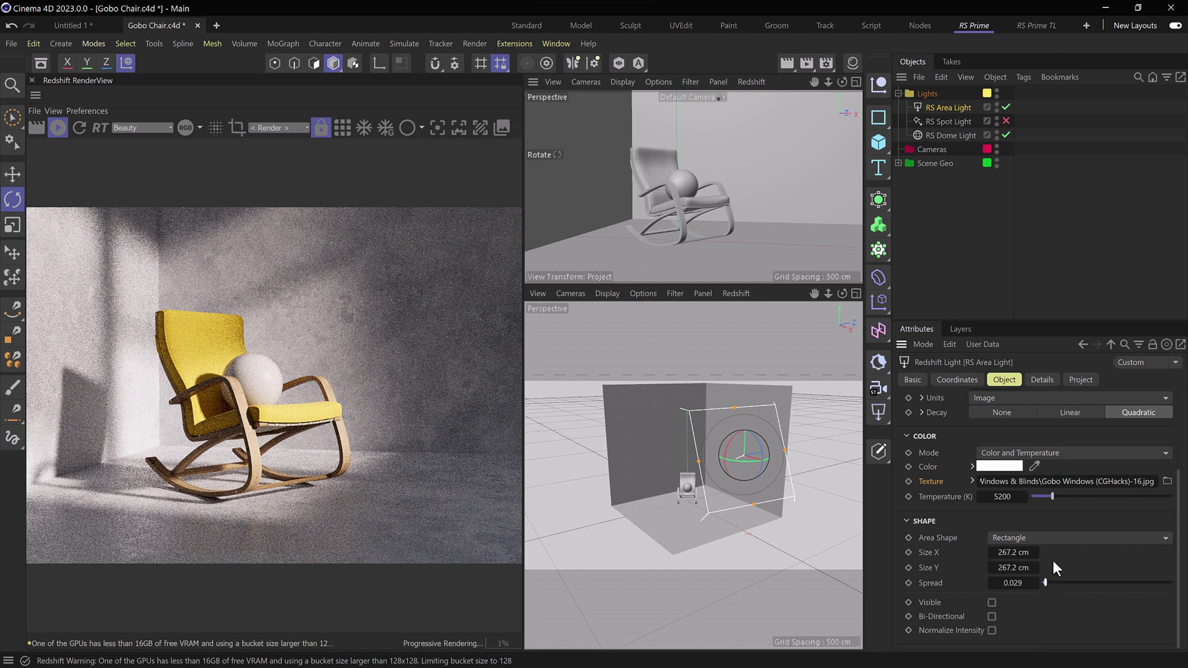
{"action": "left_click", "coordinate": [1065, 539]}
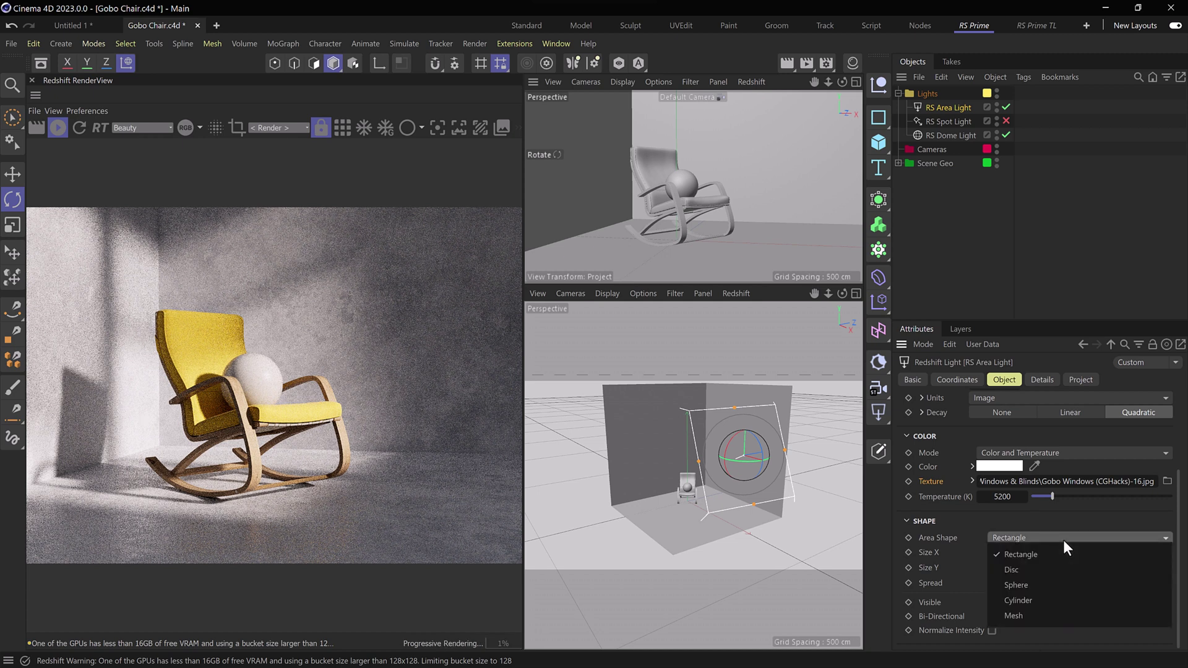
{"action": "left_click", "coordinate": [1055, 567]}
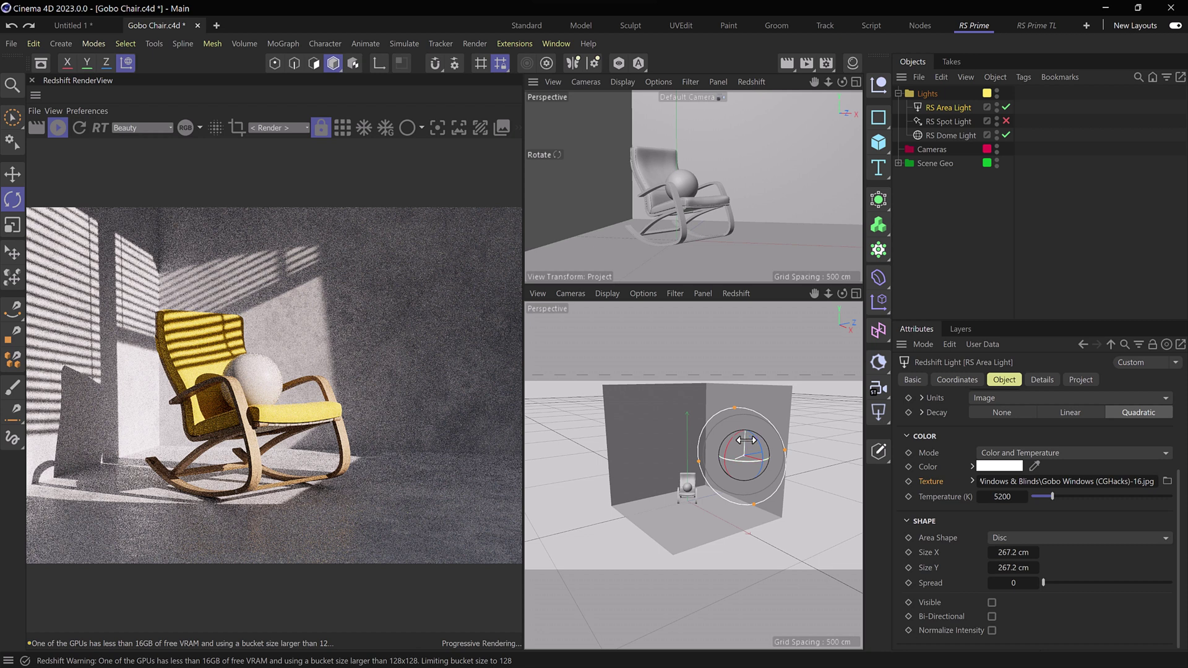
{"action": "key", "text": "t"}
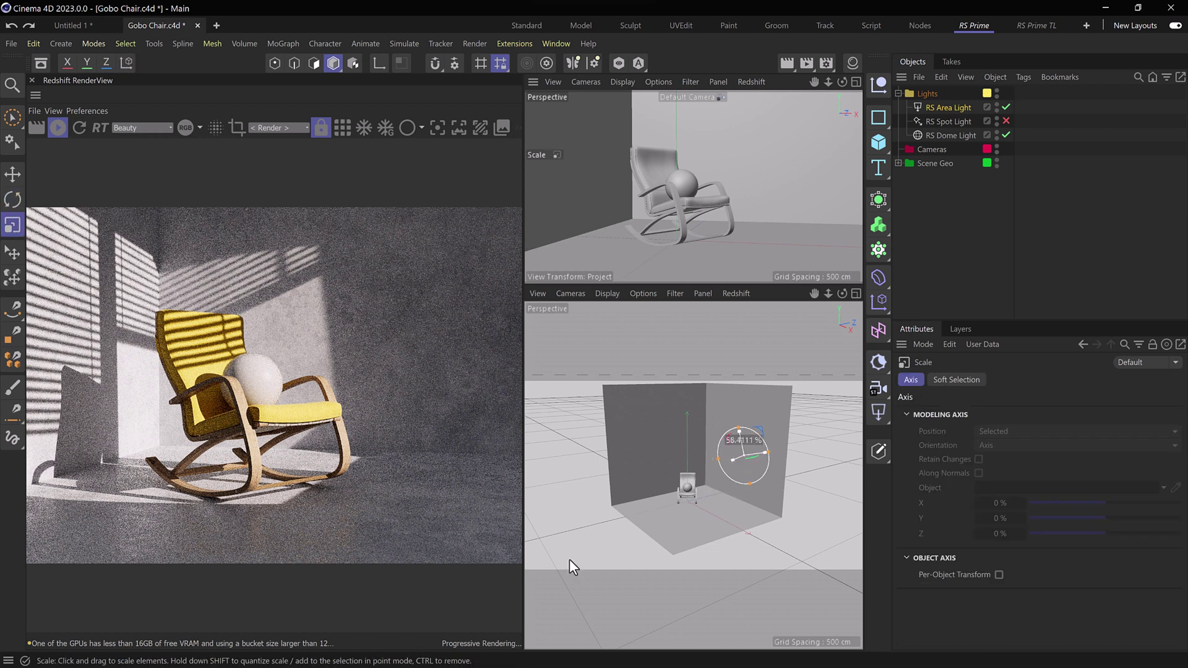
{"action": "left_click_drag", "start_coordinate": [739, 455], "coordinate": [677, 523]}
- Return the area light shape to Rectangle and tilt it to shift the blinds pattern
{"action": "key", "text": "r"}
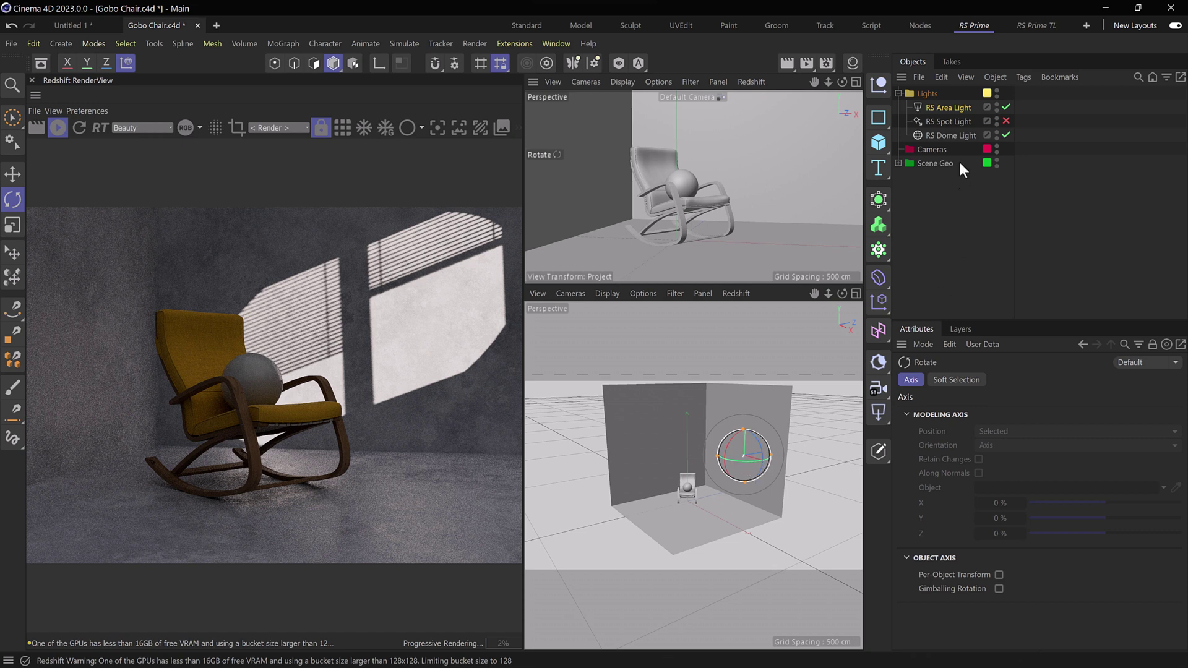
{"action": "left_click", "coordinate": [953, 109]}
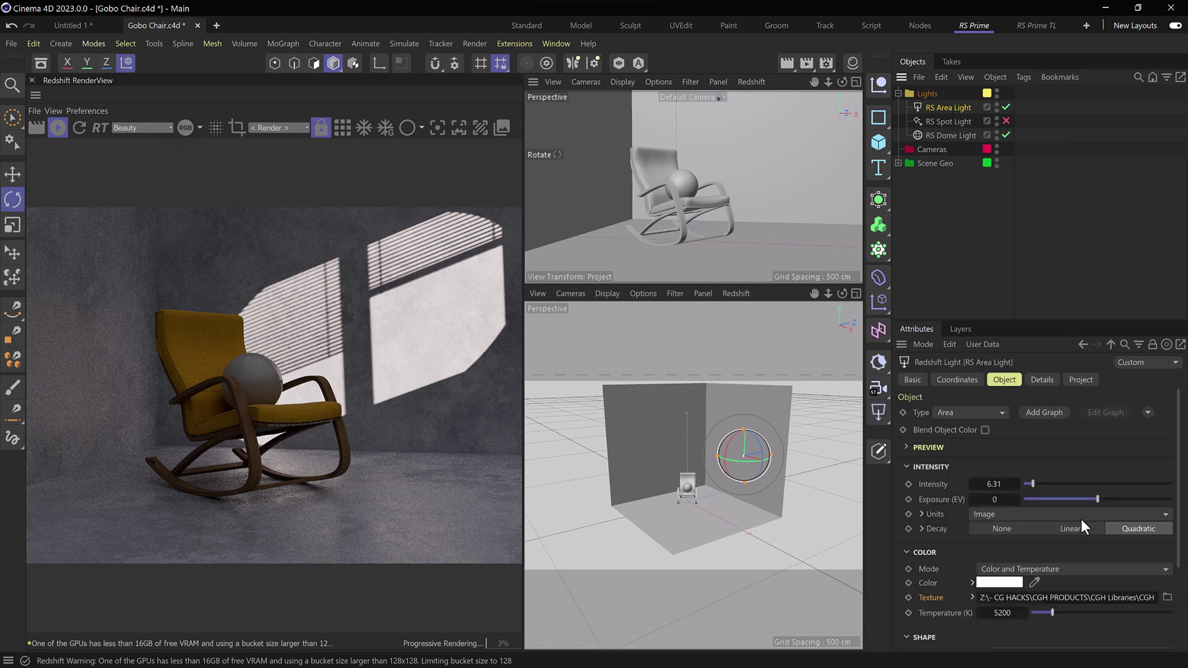
{"action": "scroll", "coordinate": [1034, 612], "scroll_direction": "down", "scroll_amount": 3}
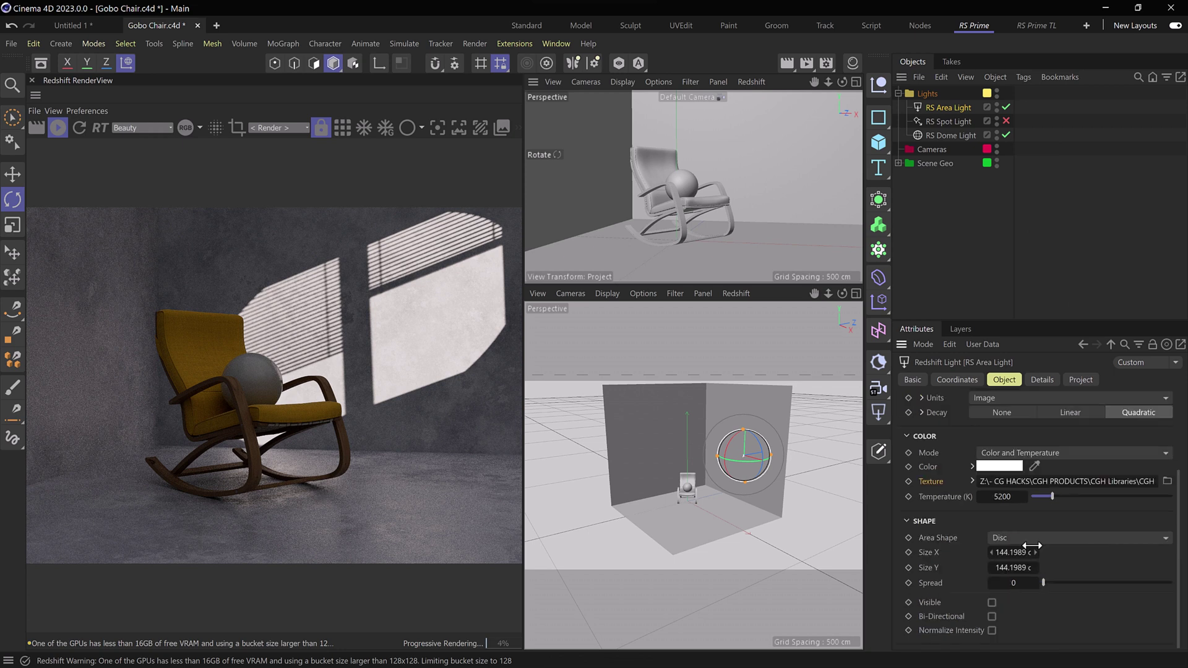
{"action": "left_click", "coordinate": [1038, 537]}
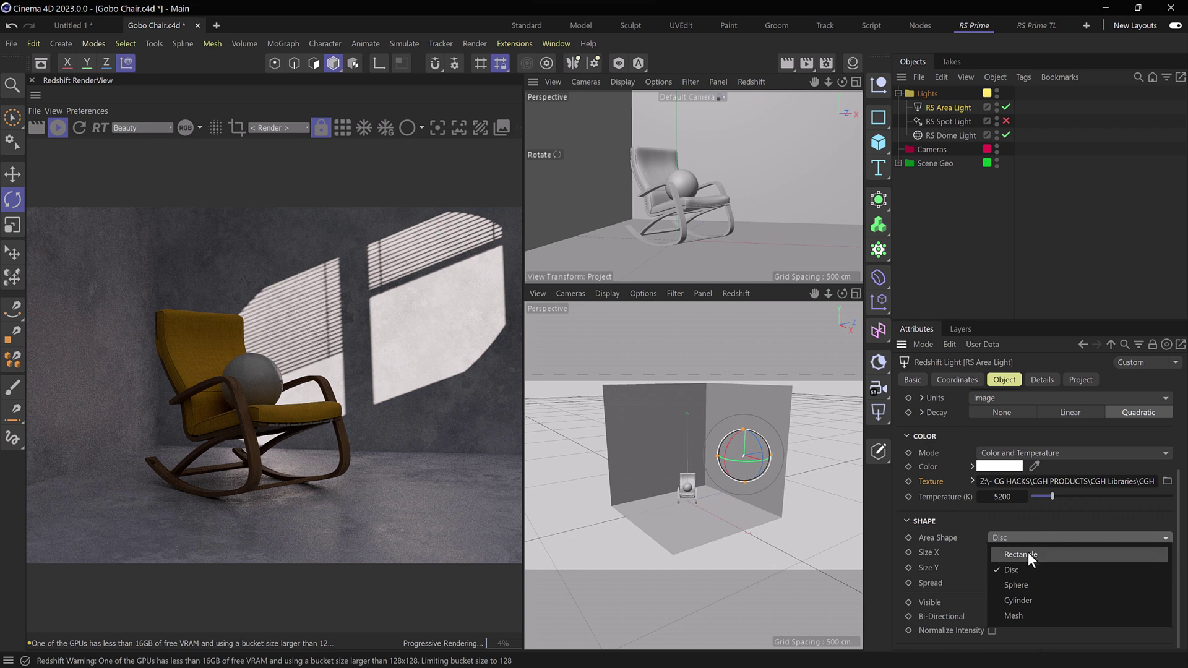
{"action": "left_click", "coordinate": [1027, 554]}
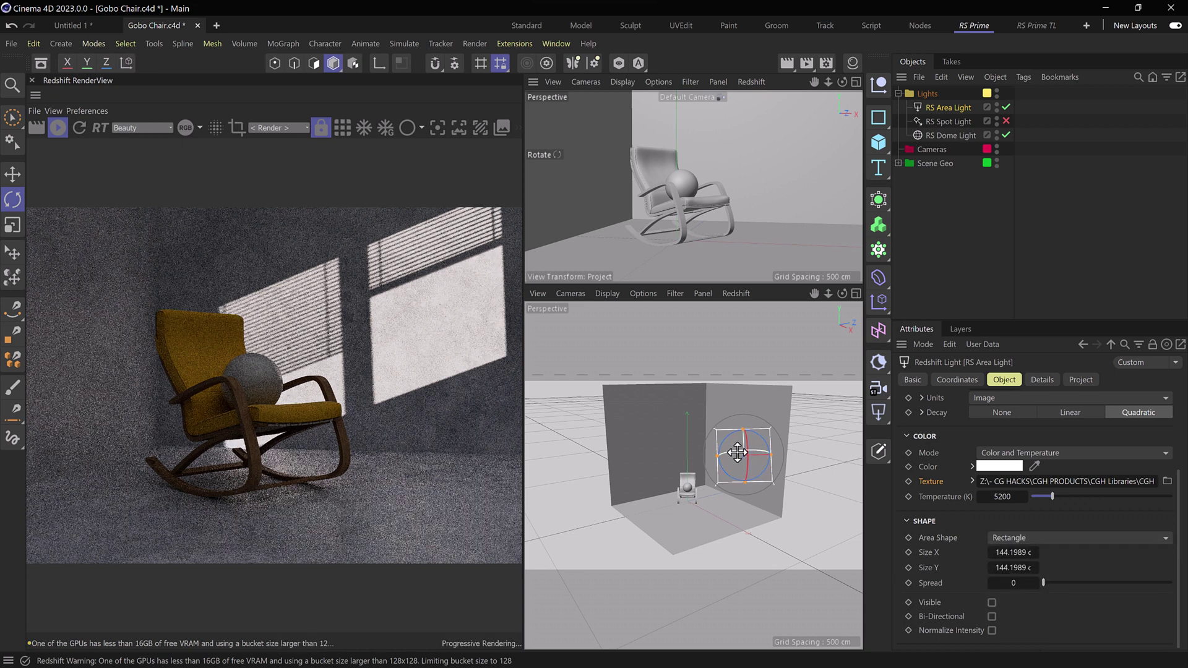
{"action": "mouse_move", "coordinate": [736, 453]}
{"action": "left_mouse_down"}
{"action": "mouse_move", "coordinate": [762, 449]}
{"action": "mouse_move", "coordinate": [741, 469]}
{"action": "left_mouse_up"}
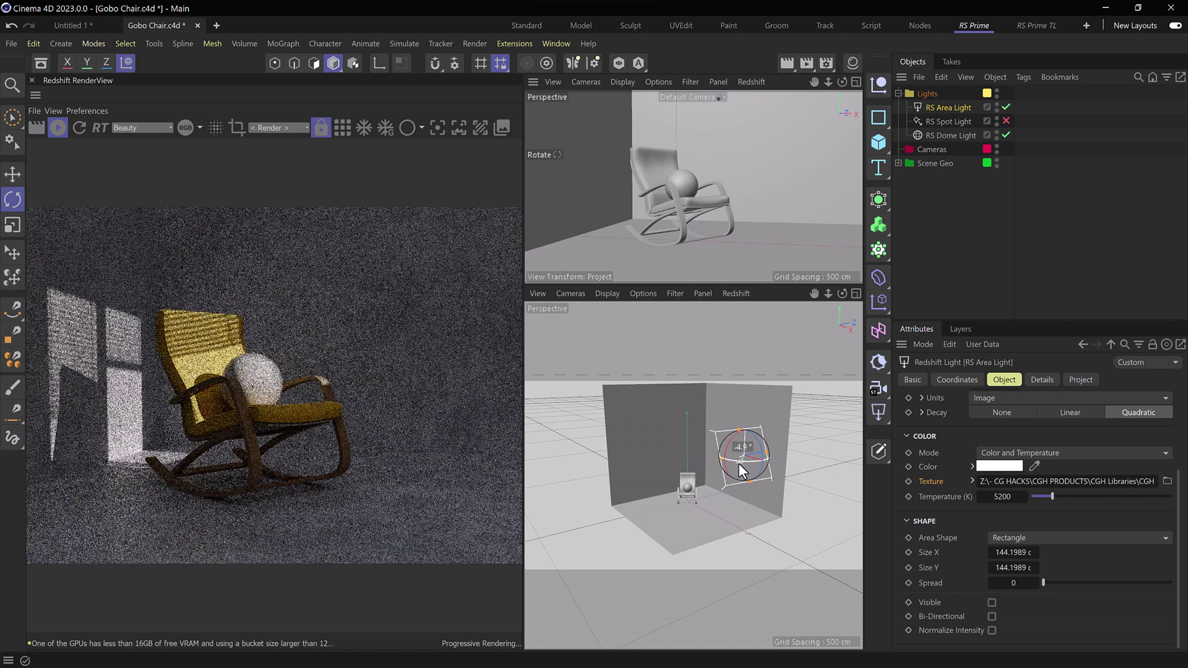
{"action": "mouse_move", "coordinate": [741, 469]}
{"action": "left_mouse_down"}
{"action": "mouse_move", "coordinate": [771, 462]}
{"action": "mouse_move", "coordinate": [746, 464]}
{"action": "left_mouse_up"}
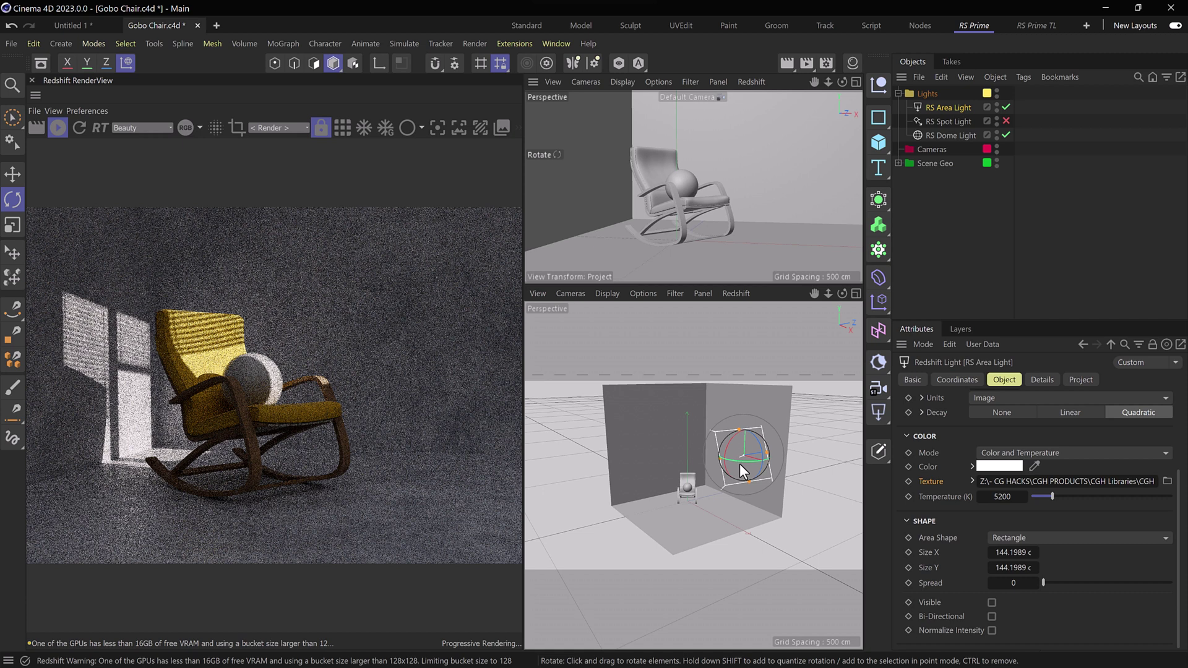
- Scale the area light up about 196% and reselect RS Area Light
{"action": "key", "text": "t"}
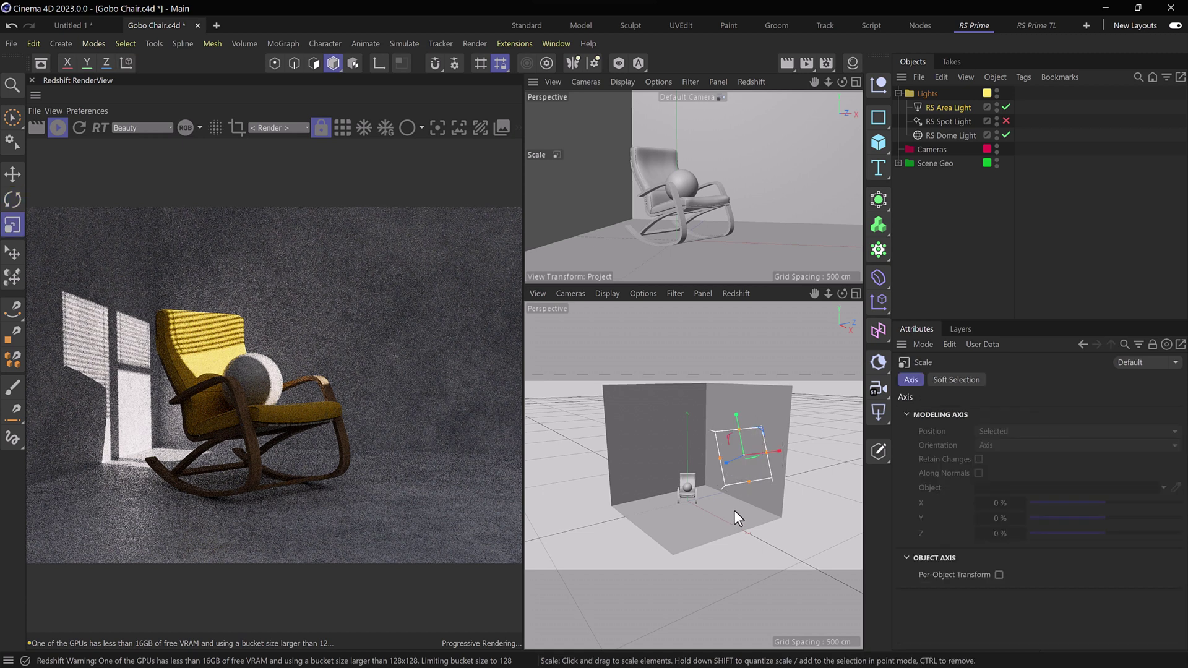
{"action": "left_click_drag", "start_coordinate": [742, 460], "coordinate": [811, 447]}
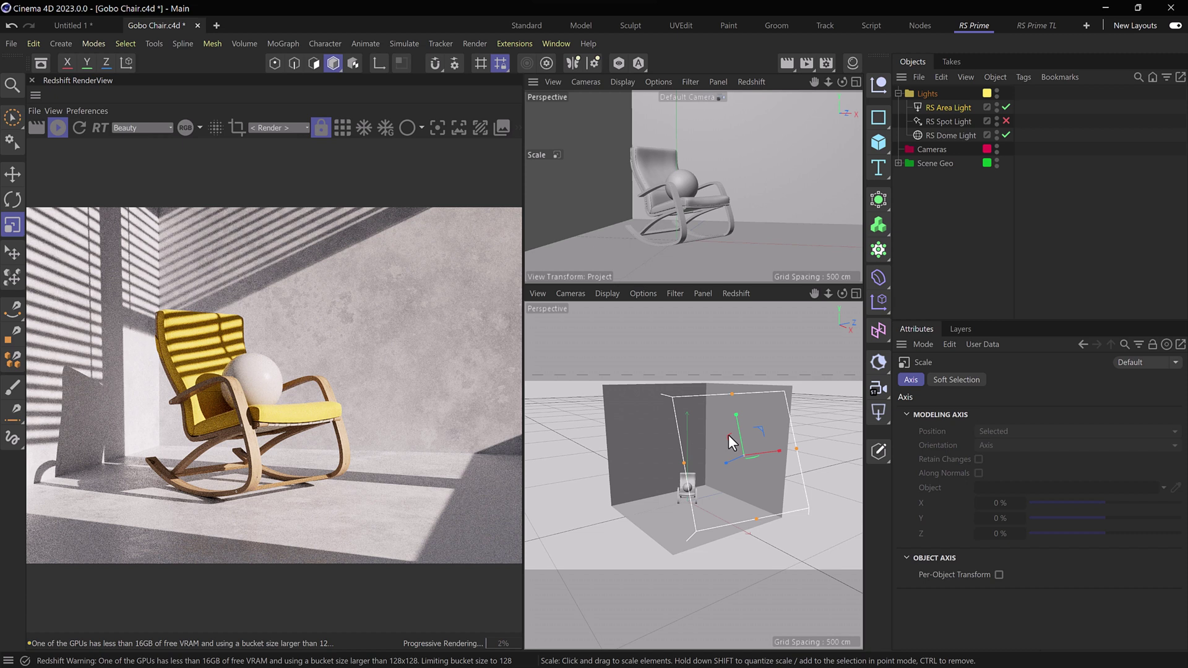
{"action": "left_click", "coordinate": [948, 109]}
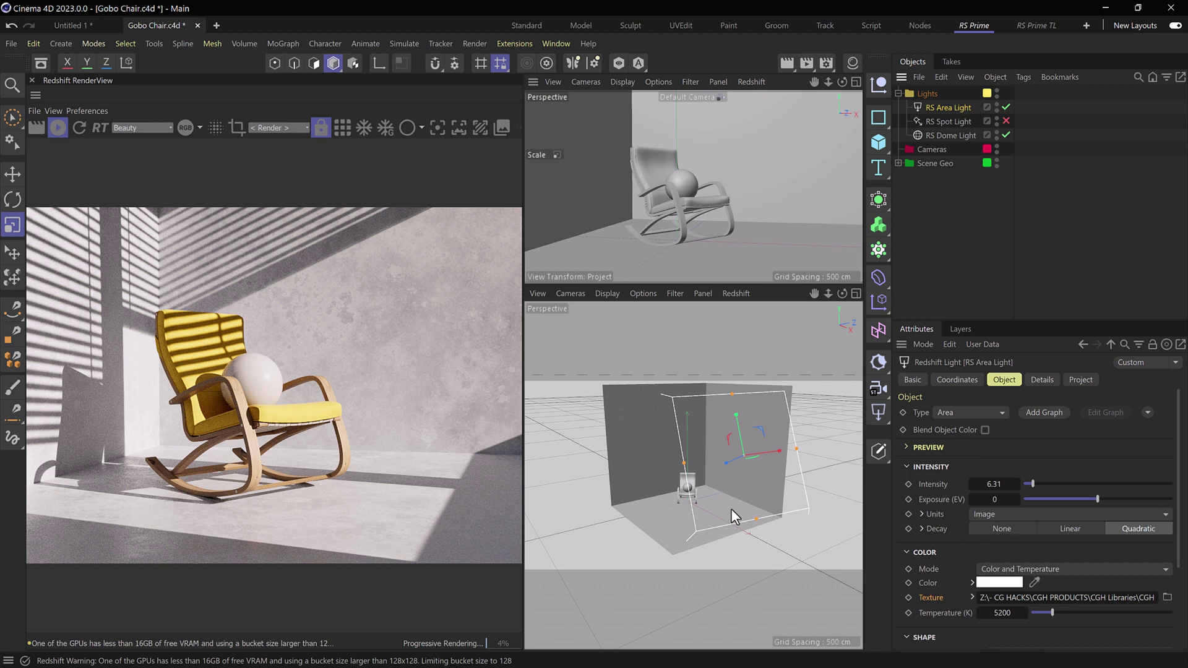
- Load Gobo Abstract (CGHacks)-31.jpg from the Abstract folder into the area light's Texture
{"action": "left_click", "coordinate": [340, 665]}
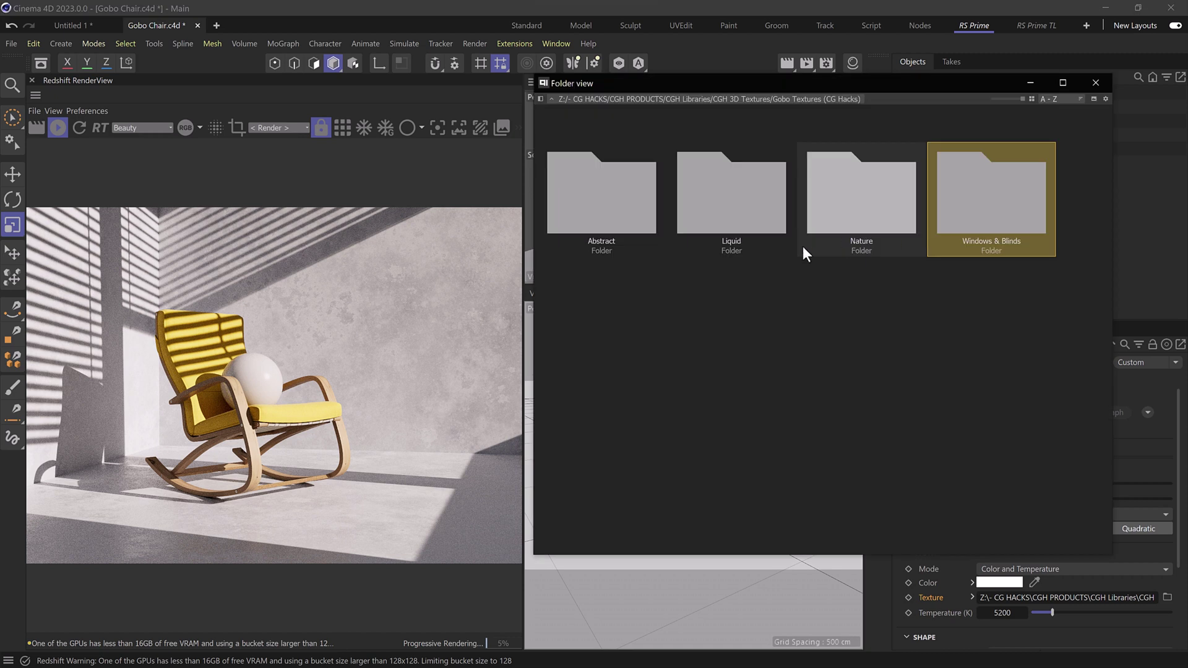
{"action": "double_click", "coordinate": [647, 216]}
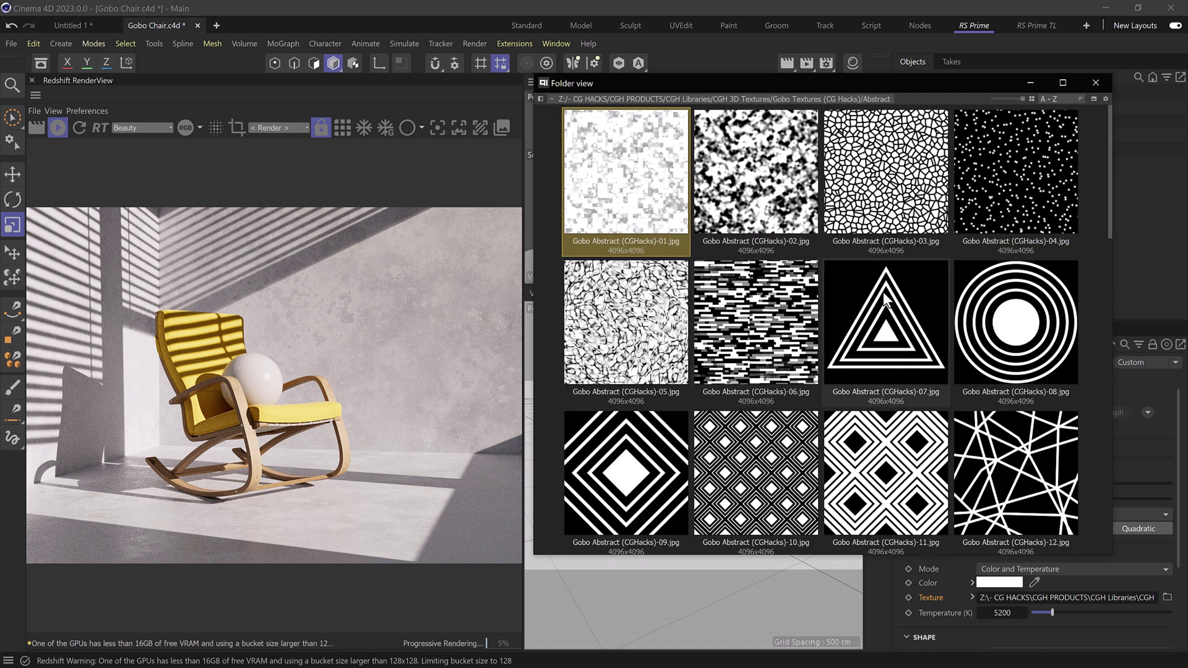
{"action": "scroll", "coordinate": [882, 291], "scroll_direction": "down", "scroll_amount": 3}
{"action": "scroll", "coordinate": [882, 292], "scroll_direction": "down", "scroll_amount": 3}
{"action": "scroll", "coordinate": [882, 292], "scroll_direction": "down", "scroll_amount": 2}
{"action": "scroll", "coordinate": [882, 291], "scroll_direction": "down", "scroll_amount": 2}
{"action": "scroll", "coordinate": [882, 292], "scroll_direction": "down", "scroll_amount": 2}
{"action": "scroll", "coordinate": [882, 291], "scroll_direction": "down", "scroll_amount": 2}
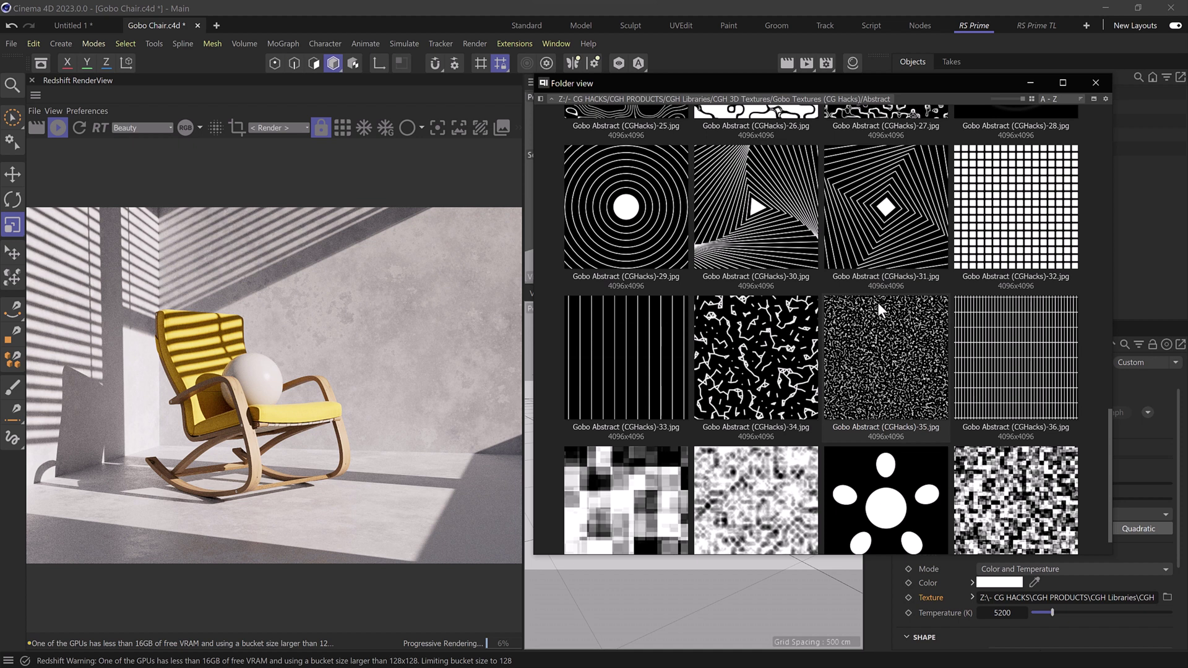
{"action": "left_click", "coordinate": [895, 257]}
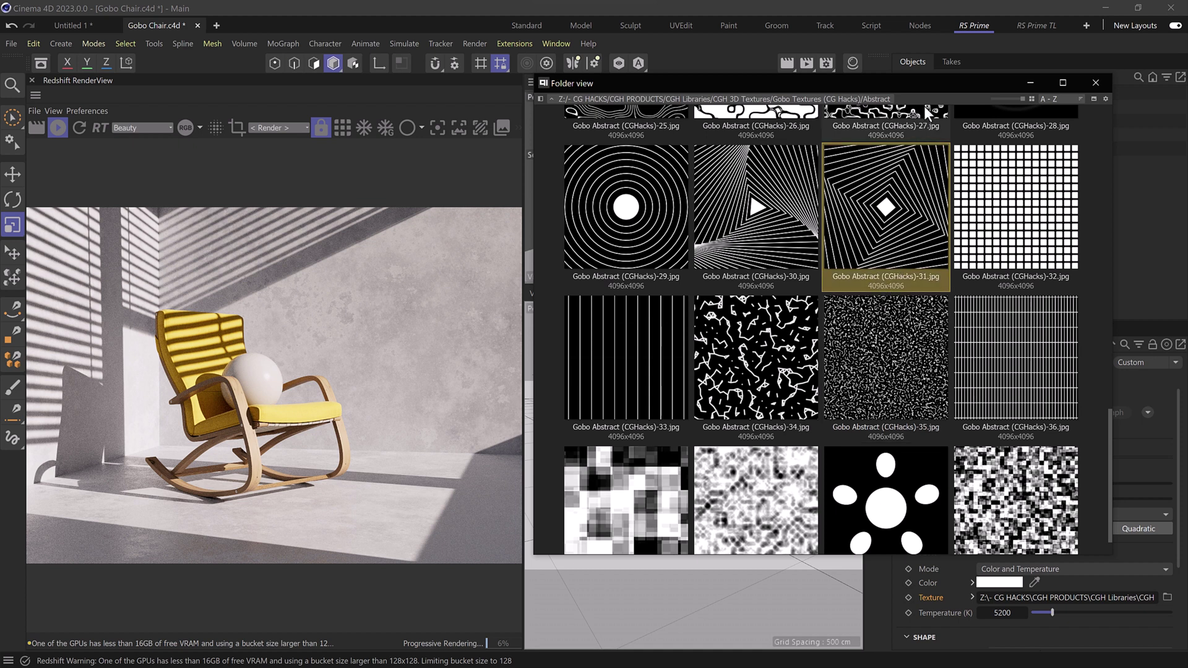
{"action": "left_click_drag", "start_coordinate": [925, 85], "coordinate": [836, 96]}
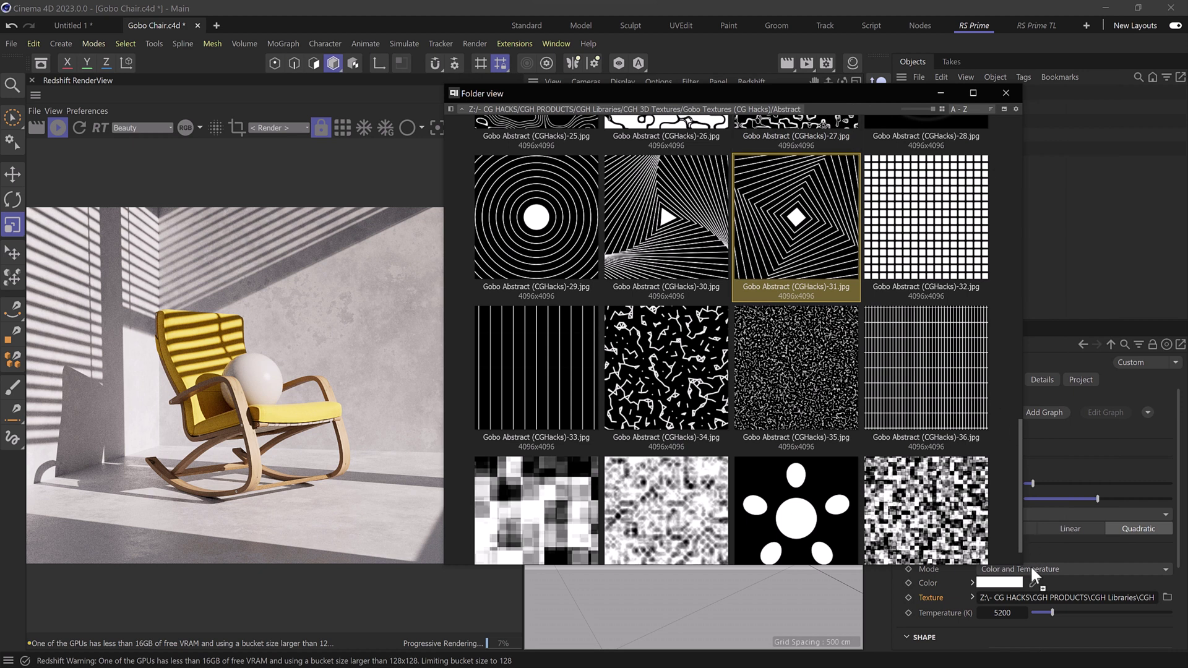
{"action": "left_click_drag", "start_coordinate": [1086, 584], "coordinate": [1086, 585]}
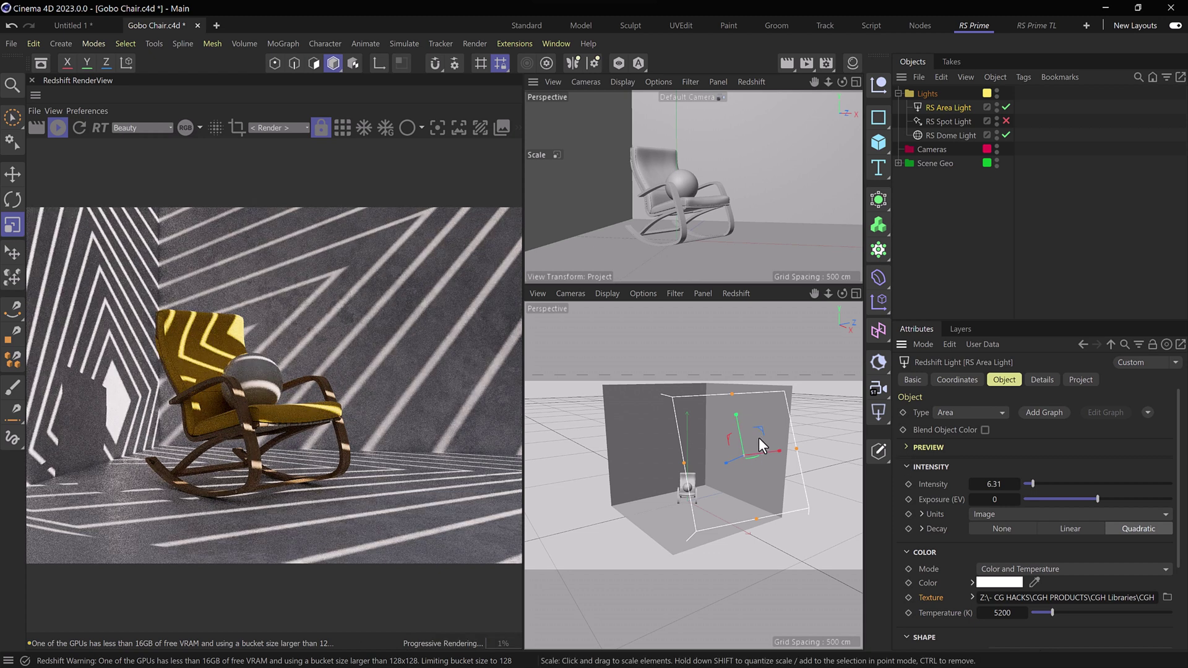
- Rotate the gobo area light a few degrees to re-angle its square-spiral stripes
{"action": "key", "text": "r"}
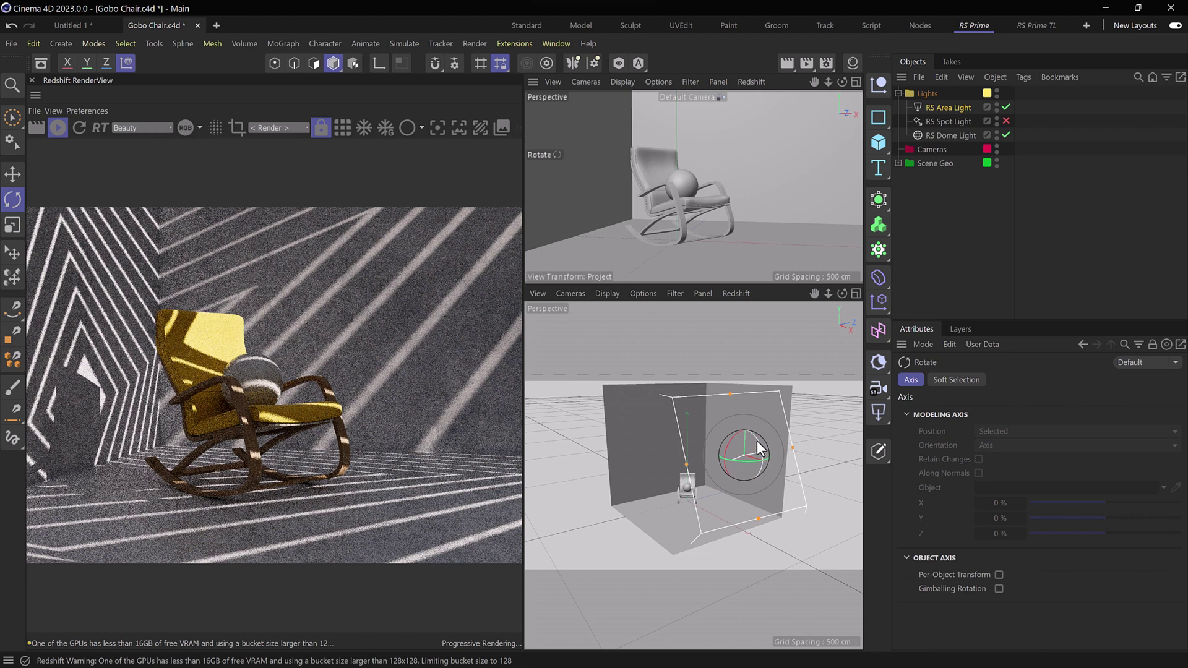
{"action": "left_click_drag", "start_coordinate": [757, 441], "coordinate": [748, 457]}
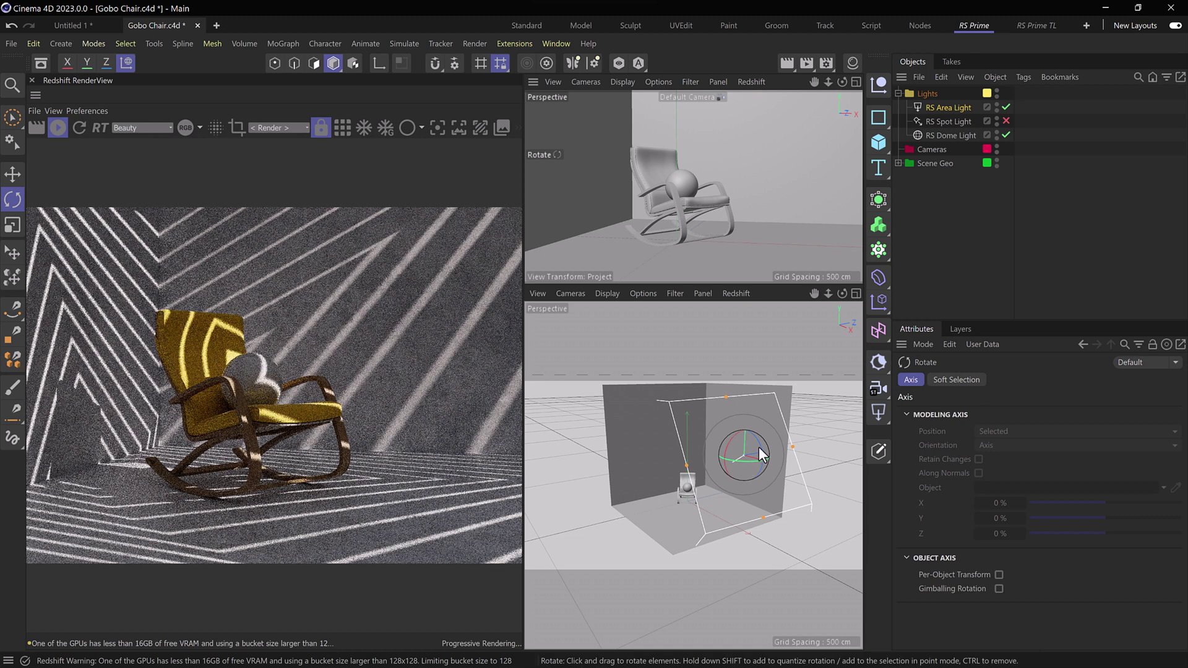
{"action": "left_click_drag", "start_coordinate": [760, 445], "coordinate": [745, 460]}
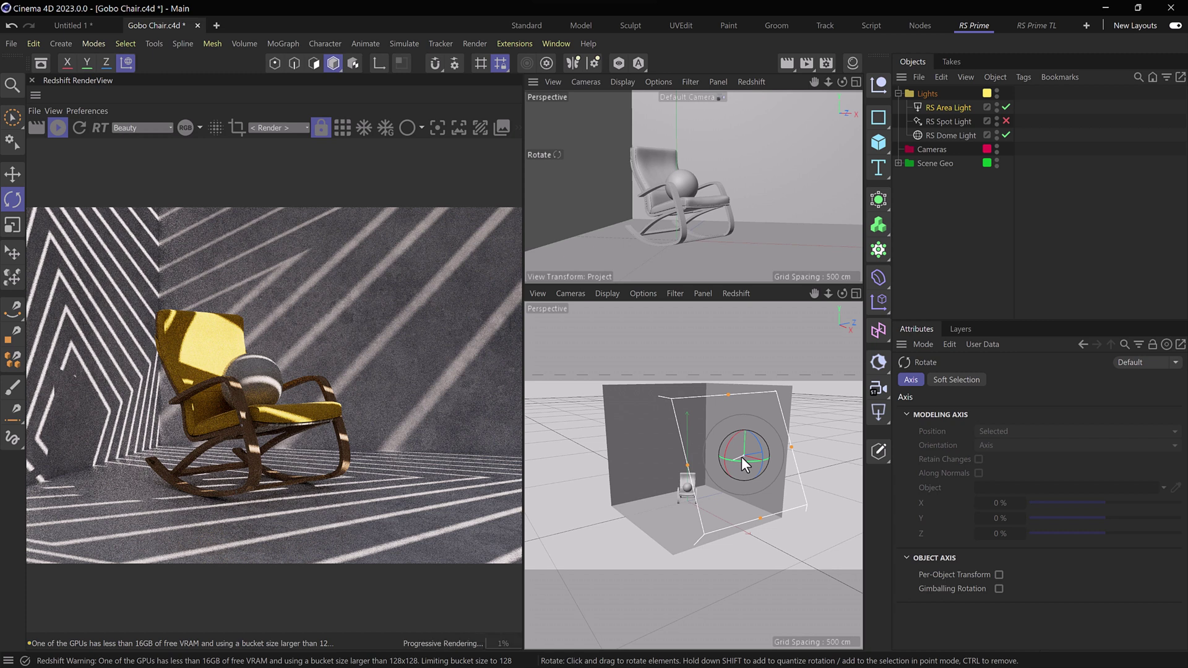
{"action": "left_click", "coordinate": [937, 107]}
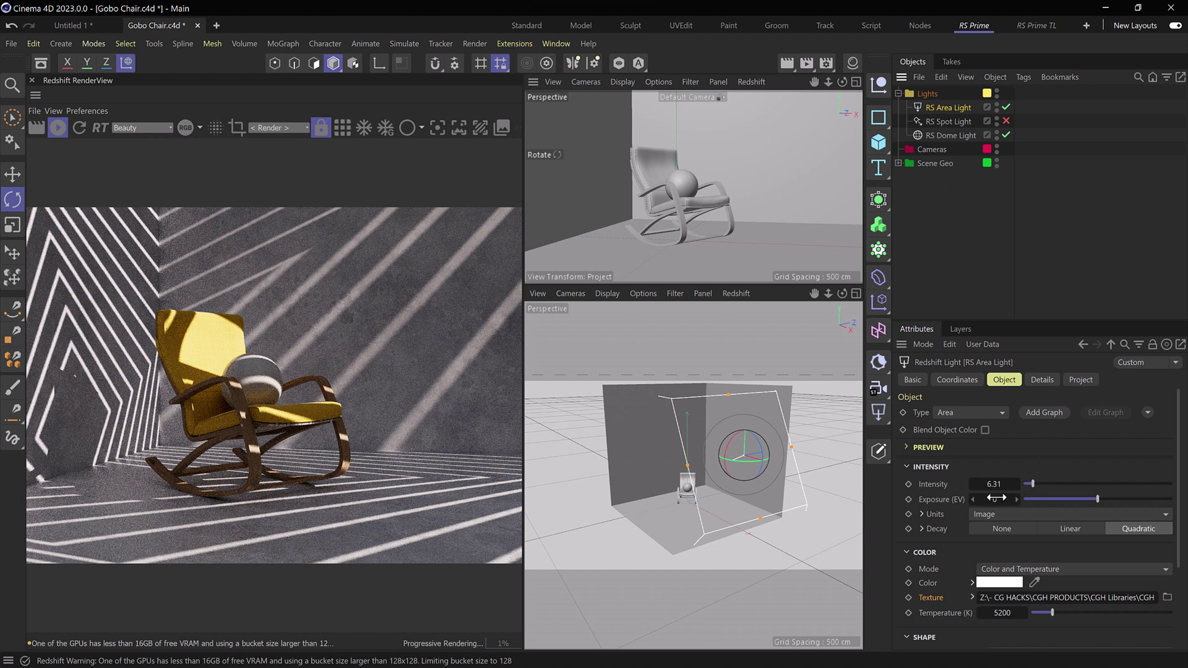
- Set the gobo light's Exposure (EV) to -2 and add a new RS Area Light
{"action": "double_click", "coordinate": [996, 498]}
{"action": "type", "text": "2"}
{"action": "key", "text": "Return"}
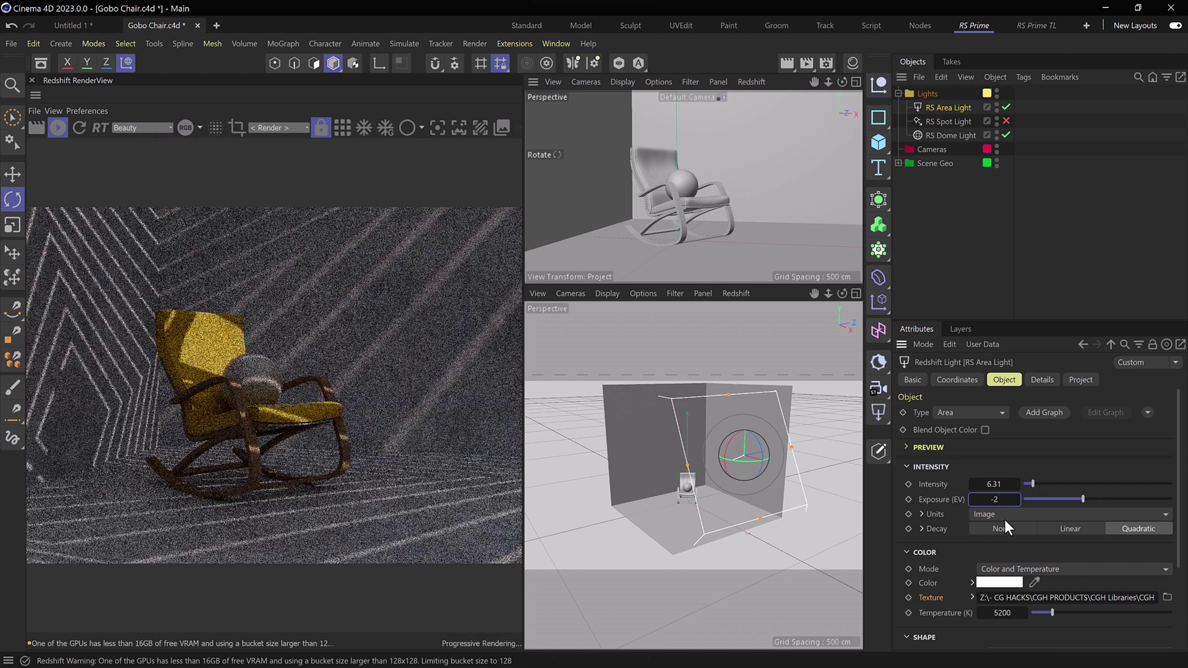
{"action": "left_click", "coordinate": [878, 411]}
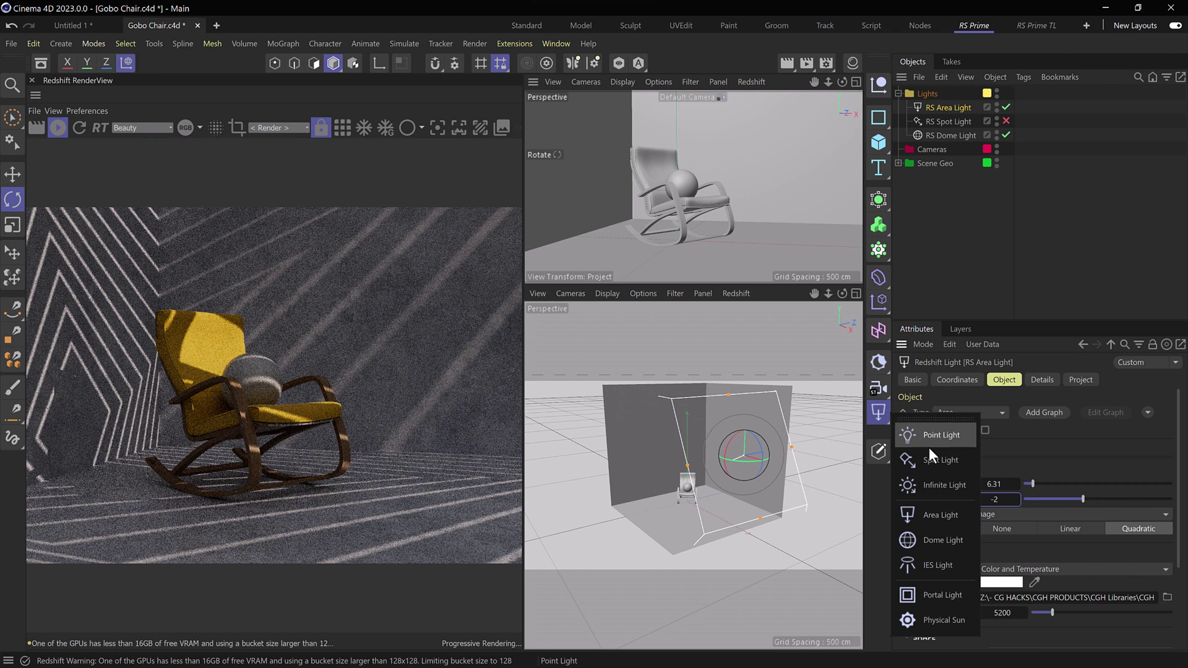
{"action": "left_click", "coordinate": [931, 514]}
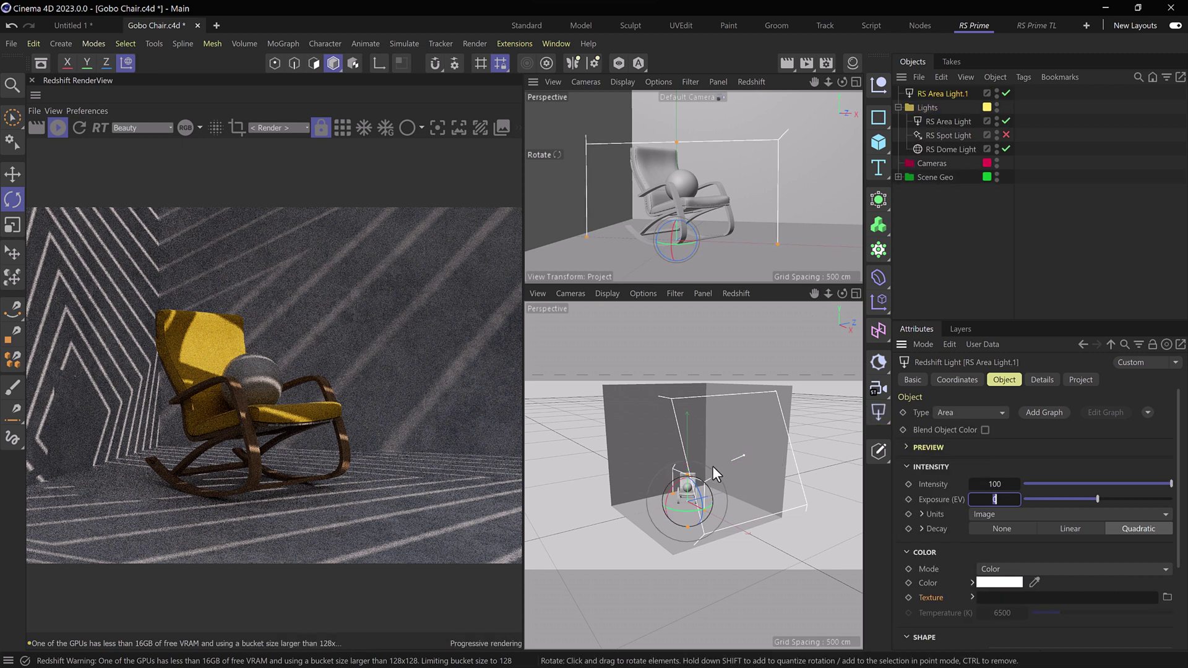
- Raise the new area light above the chair, increase its intensity, and reset its exposure to 0
{"action": "left_click_drag", "start_coordinate": [686, 487], "coordinate": [697, 461]}
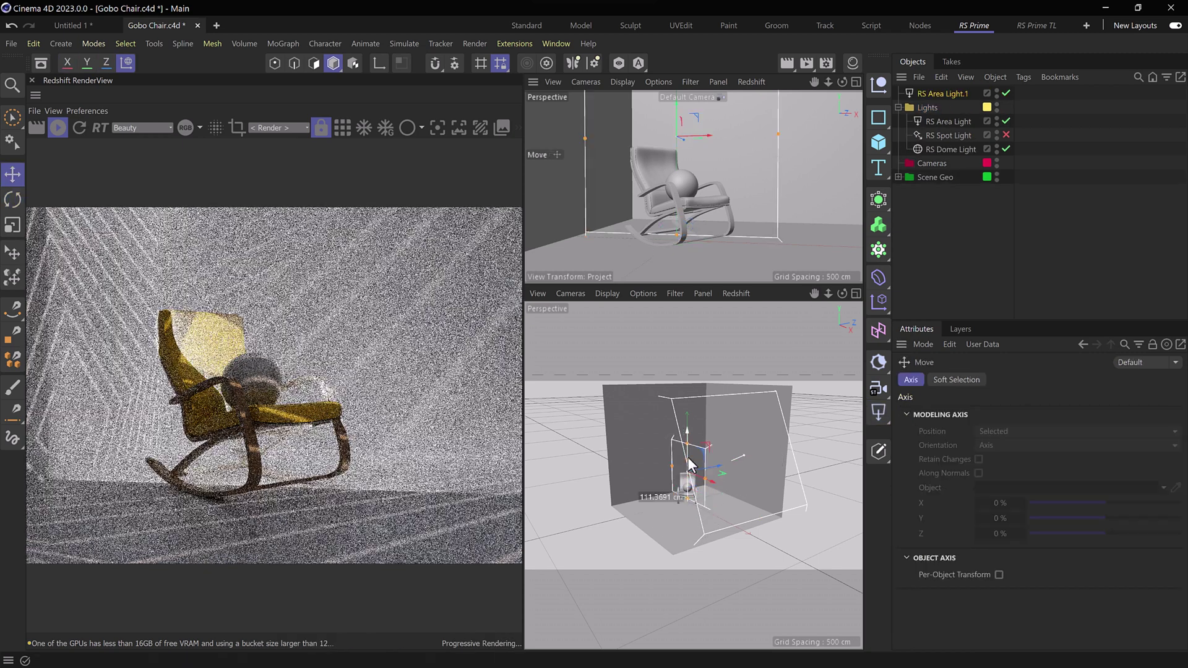
{"action": "key", "text": "e"}
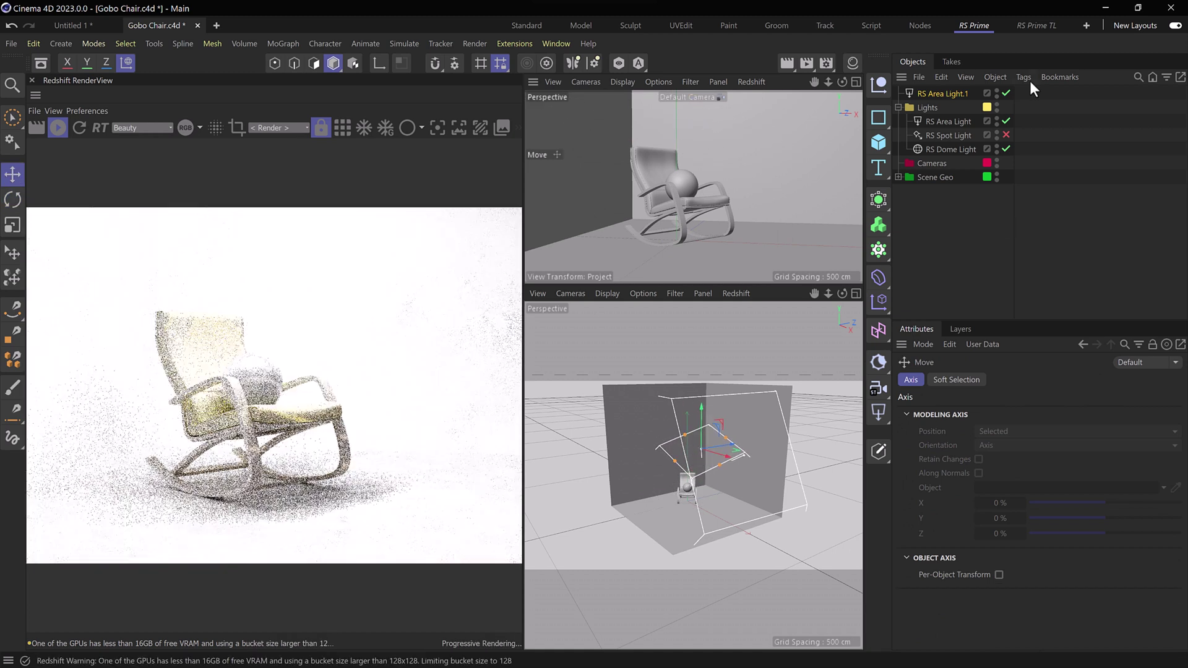
{"action": "left_click", "coordinate": [941, 93]}
{"action": "left_click_drag", "start_coordinate": [1117, 484], "coordinate": [1033, 484]}
{"action": "right_click", "coordinate": [1006, 499]}
- Aim the new key light toward the chair and shift it sideways along X
{"action": "key", "text": "r"}
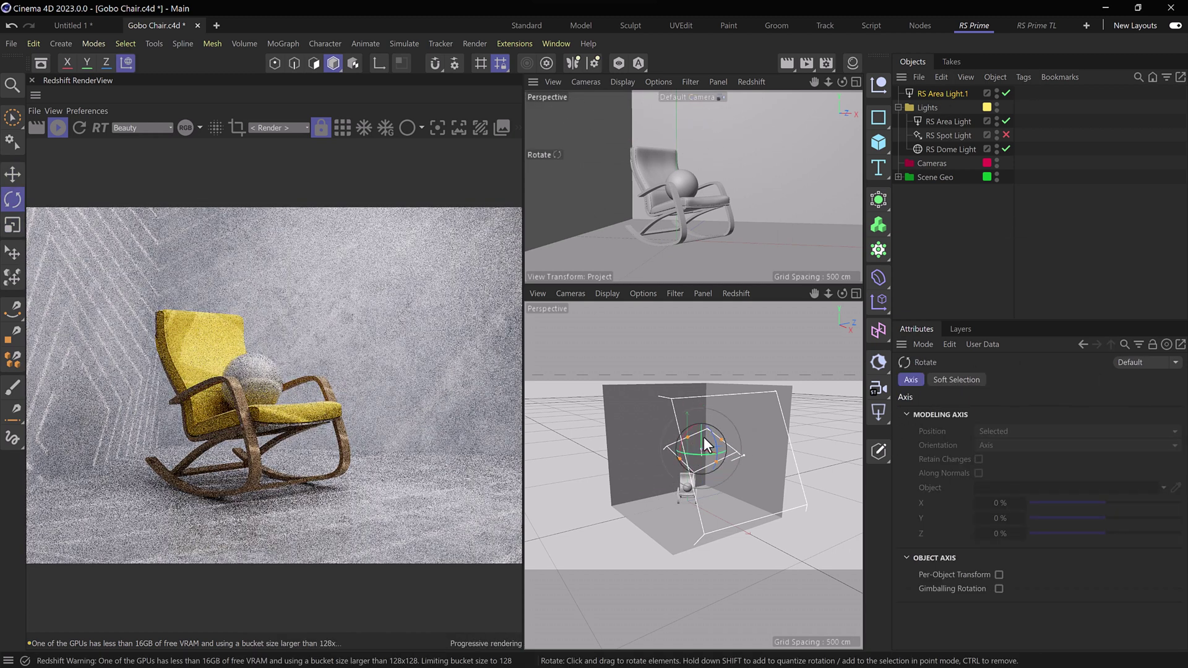
{"action": "left_click_drag", "start_coordinate": [703, 438], "coordinate": [690, 449]}
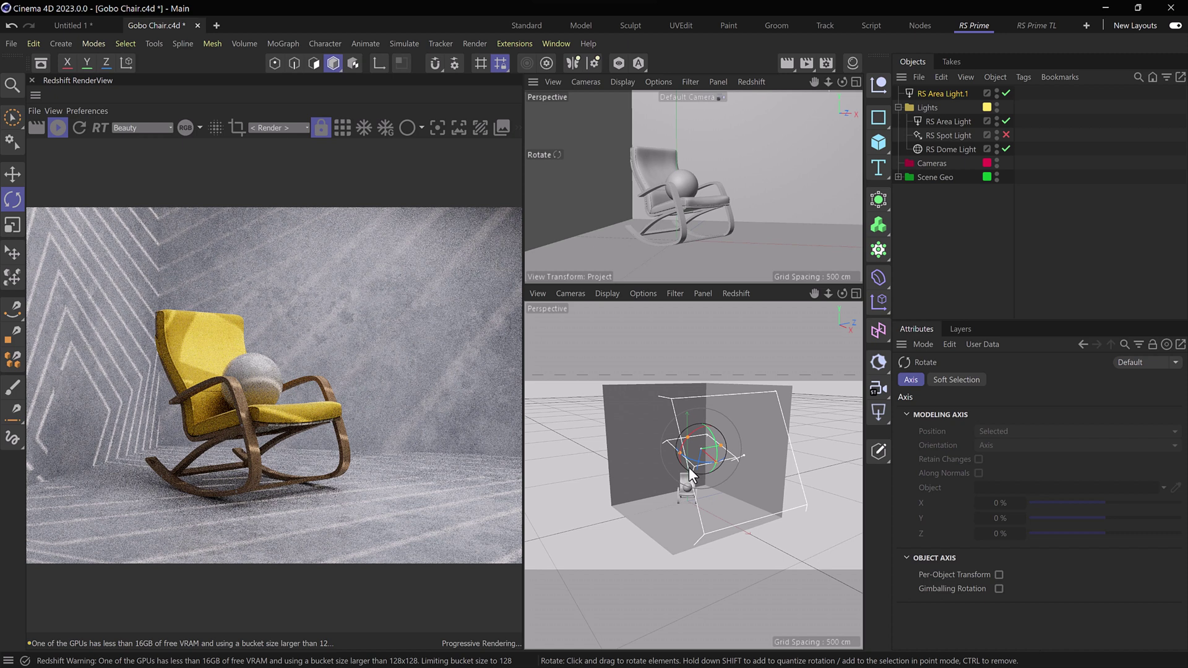
{"action": "left_click_drag", "start_coordinate": [684, 485], "coordinate": [800, 461], "text": "alt"}
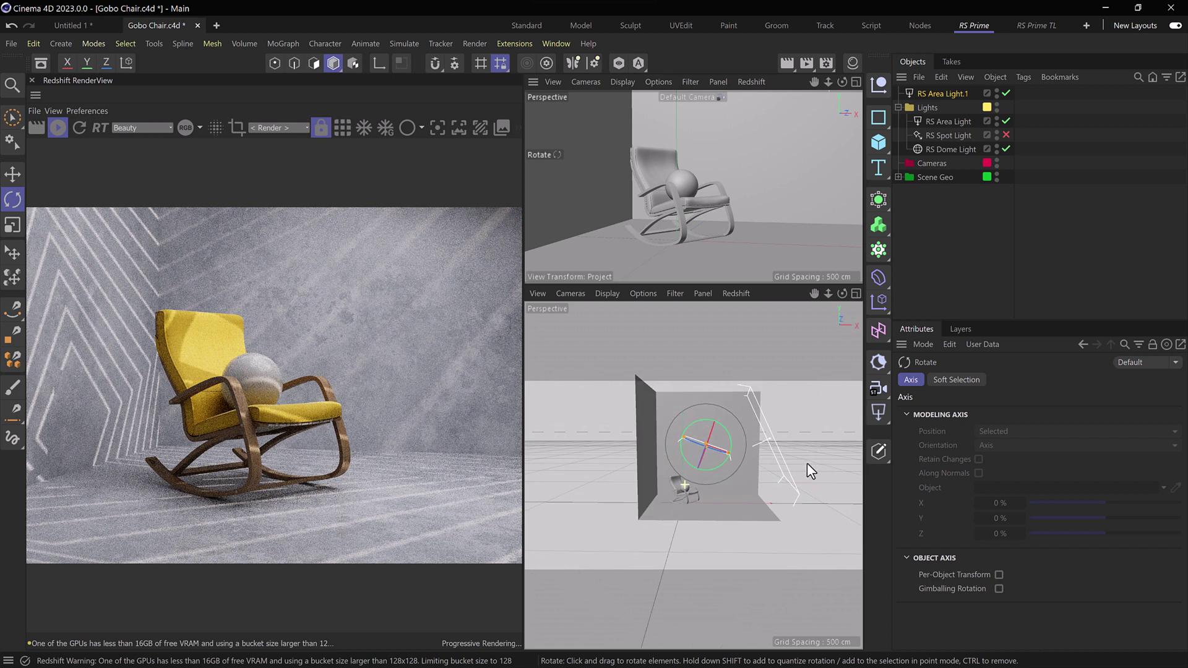
{"action": "key", "text": "e"}
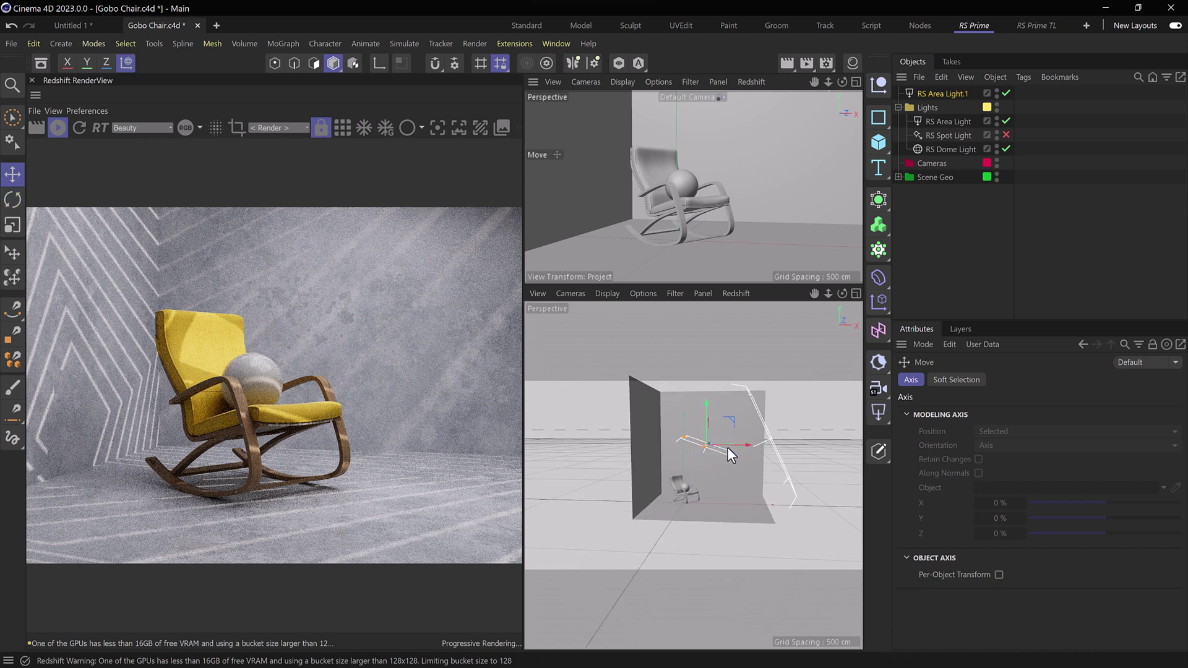
{"action": "left_click_drag", "start_coordinate": [740, 443], "coordinate": [730, 445]}
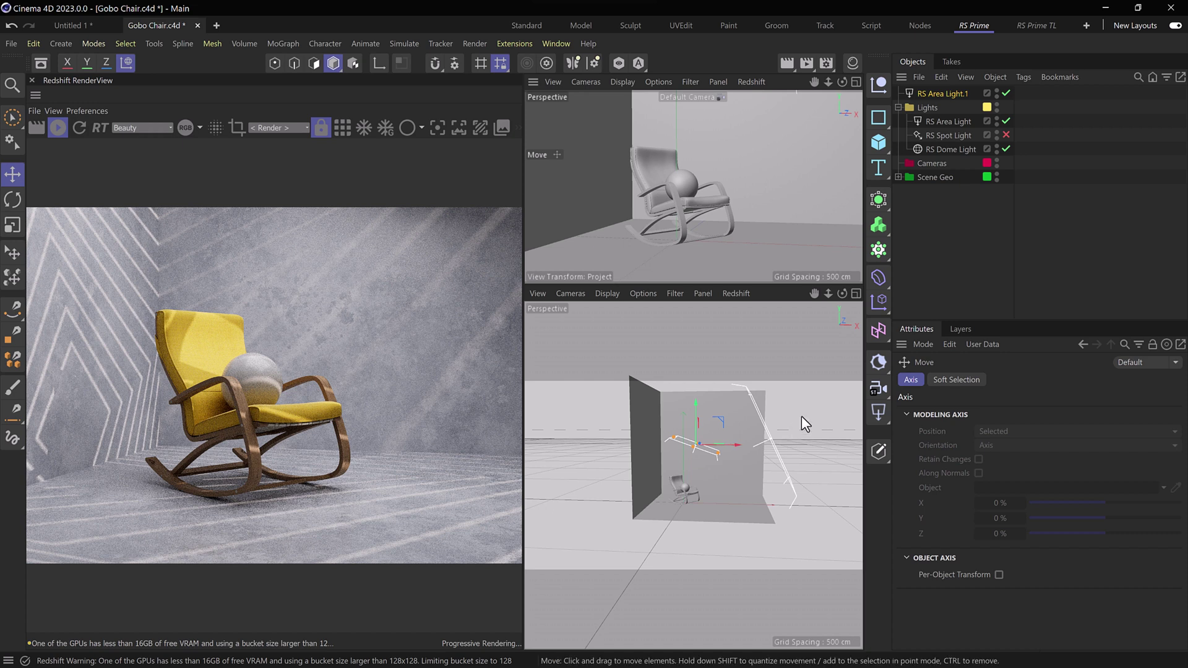
{"action": "left_click", "coordinate": [946, 122]}
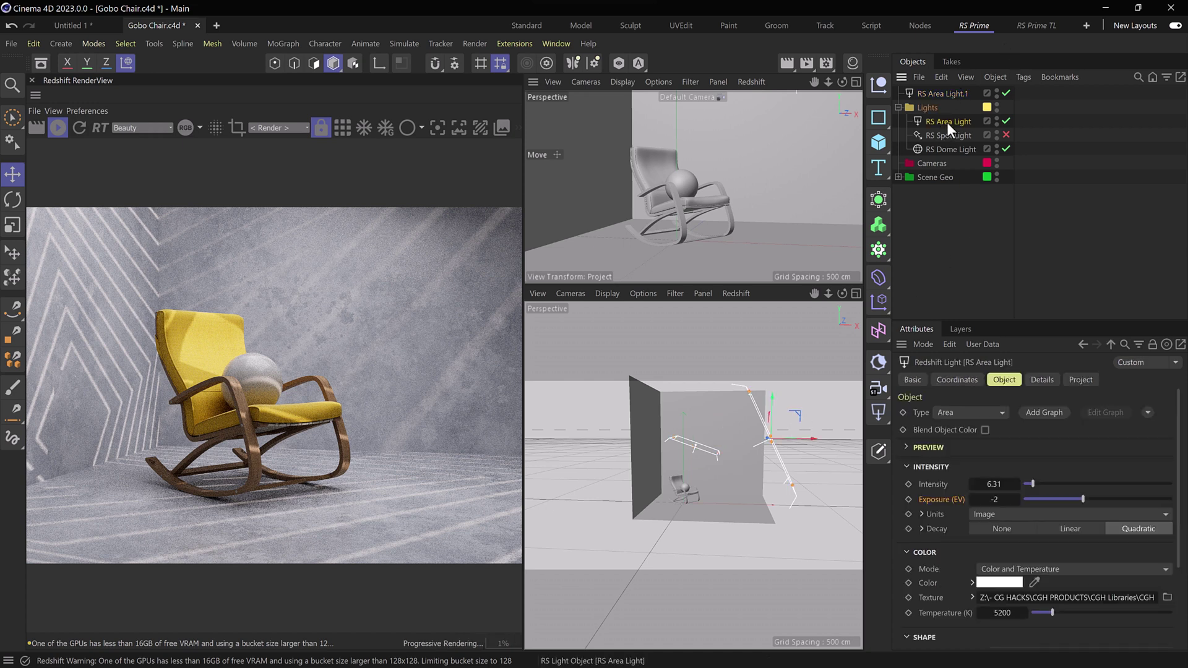
- Add Rocking Chair from Scene Geo to the gobo light's Project exclusion list
{"action": "left_click", "coordinate": [1082, 380]}
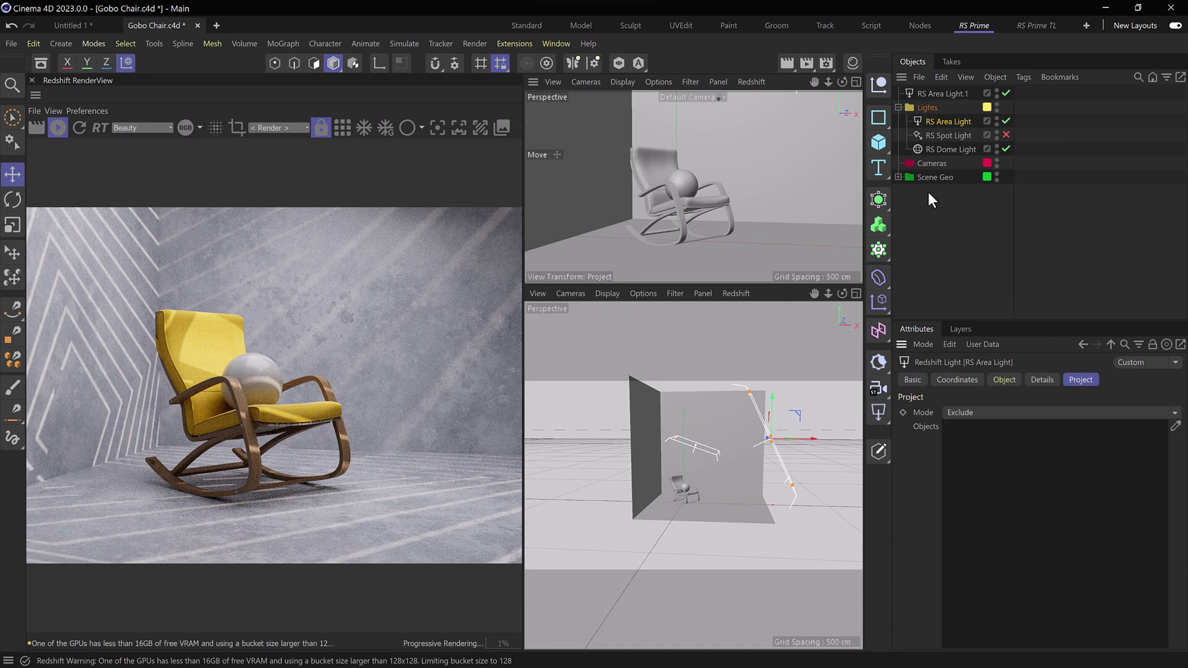
{"action": "left_click", "coordinate": [908, 176]}
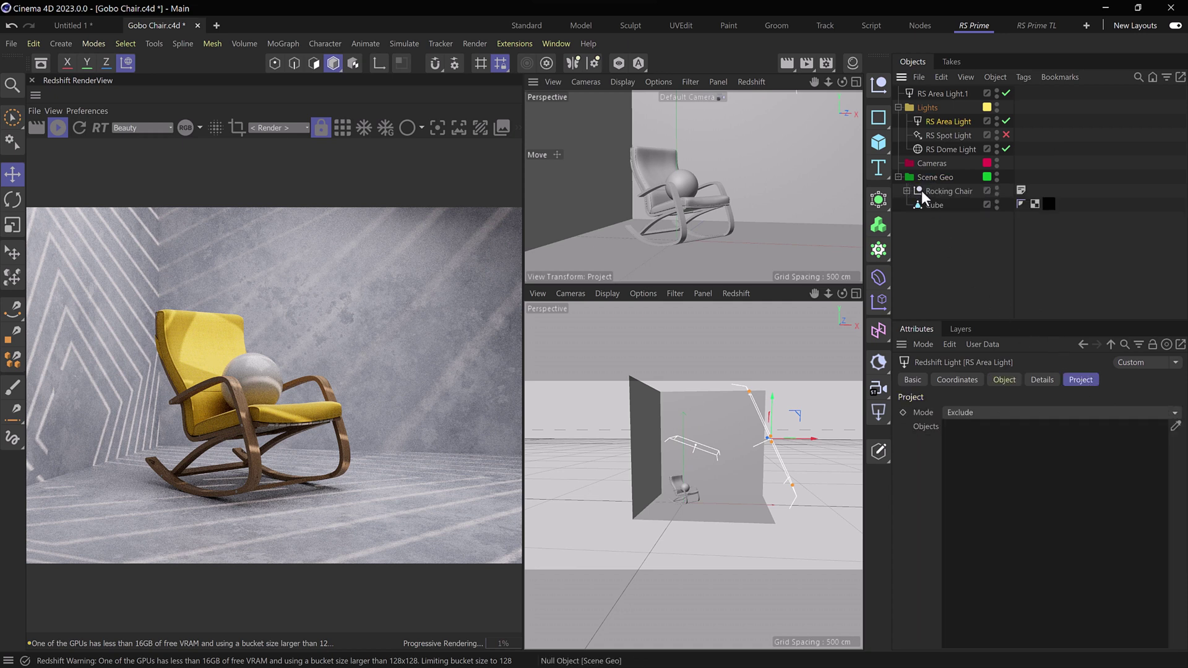
{"action": "left_click_drag", "start_coordinate": [983, 236], "coordinate": [984, 427]}
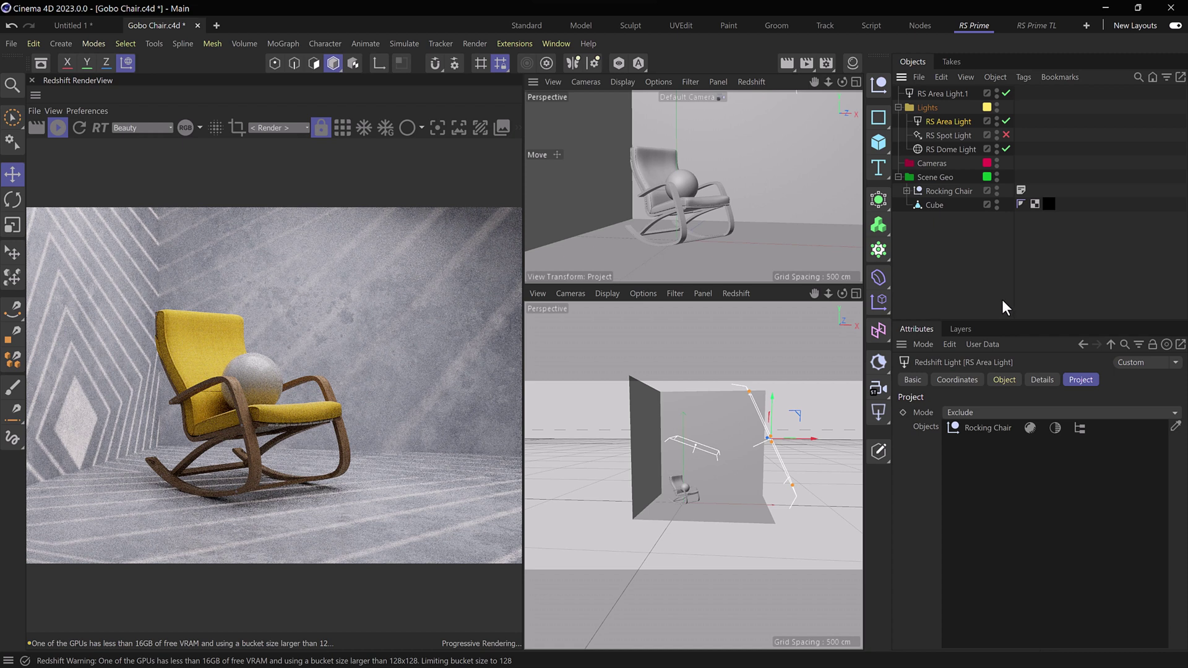
{"action": "left_click", "coordinate": [695, 446]}
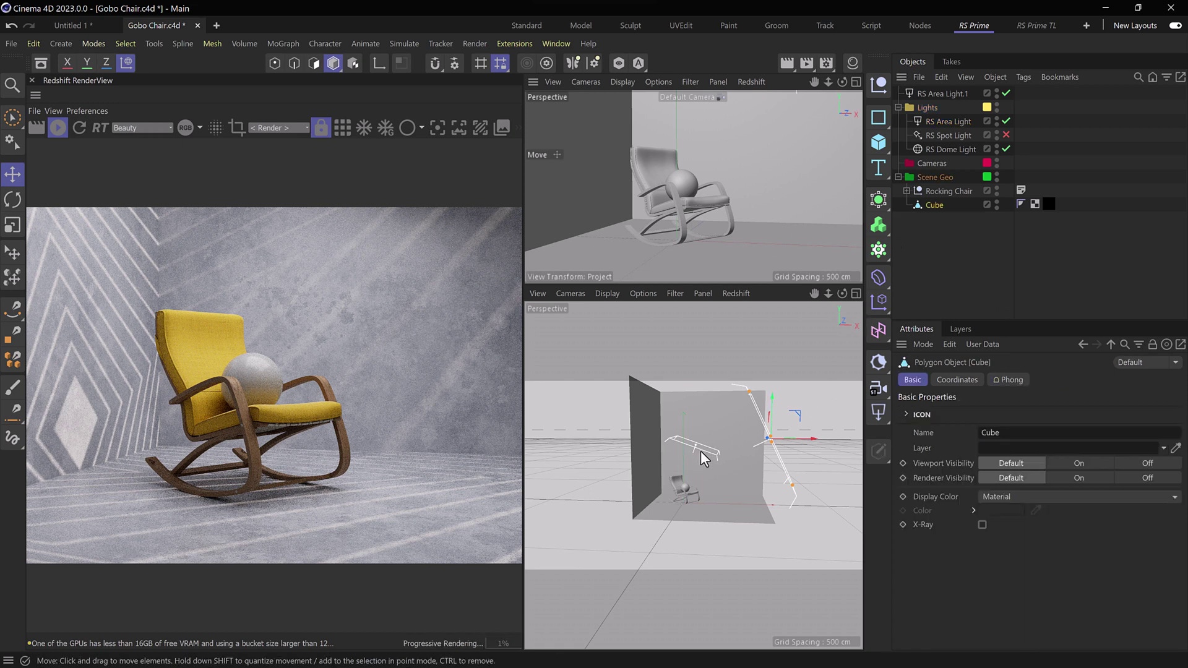
{"action": "scroll", "coordinate": [687, 485], "scroll_direction": "up", "scroll_amount": 4}
{"action": "left_click_drag", "start_coordinate": [692, 497], "coordinate": [678, 498], "text": "alt"}
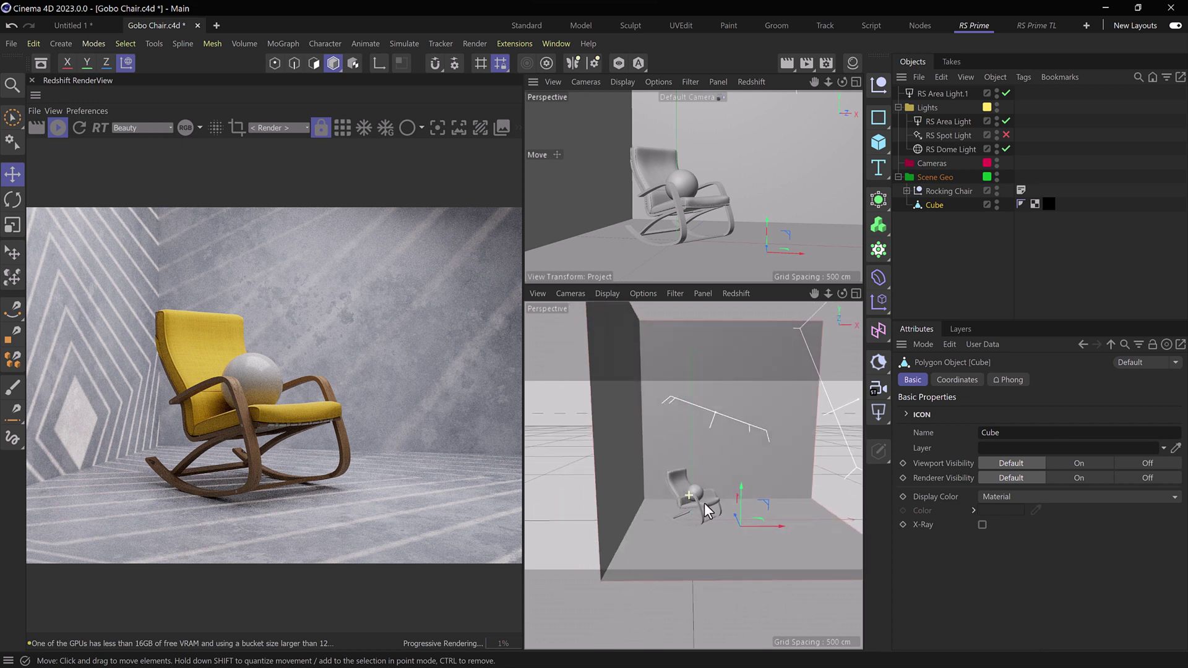